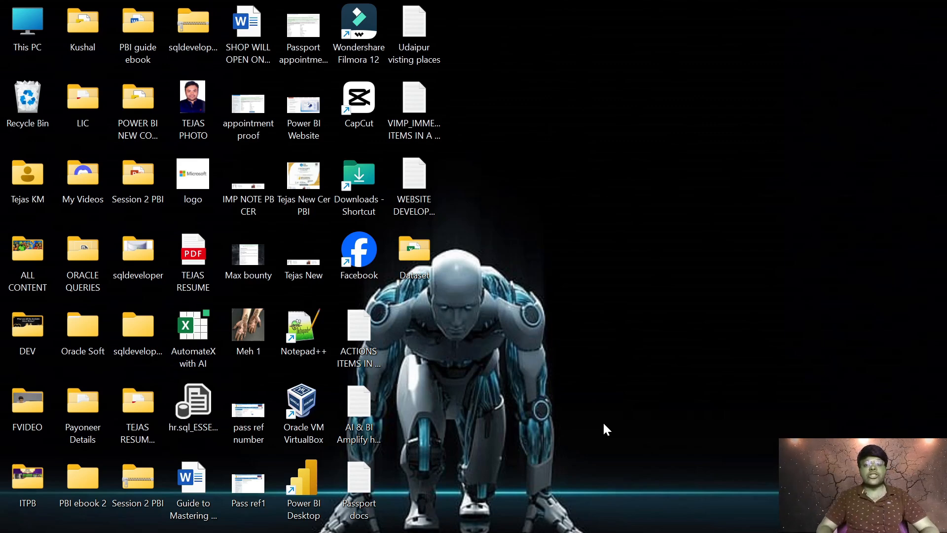
Step: Switch to the untitled Power BI Desktop report and expand the Orders table to review its fields
mouse_move(604, 531)
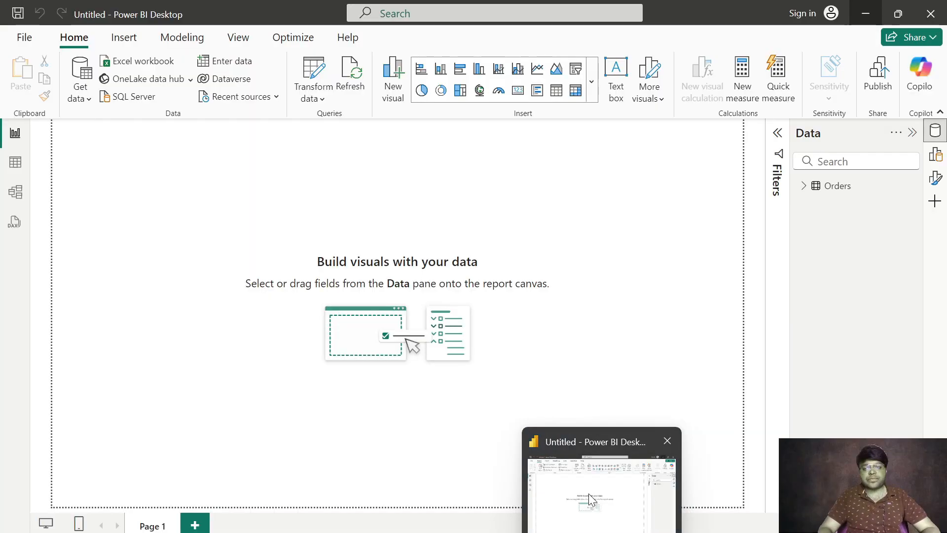
left_click(588, 493)
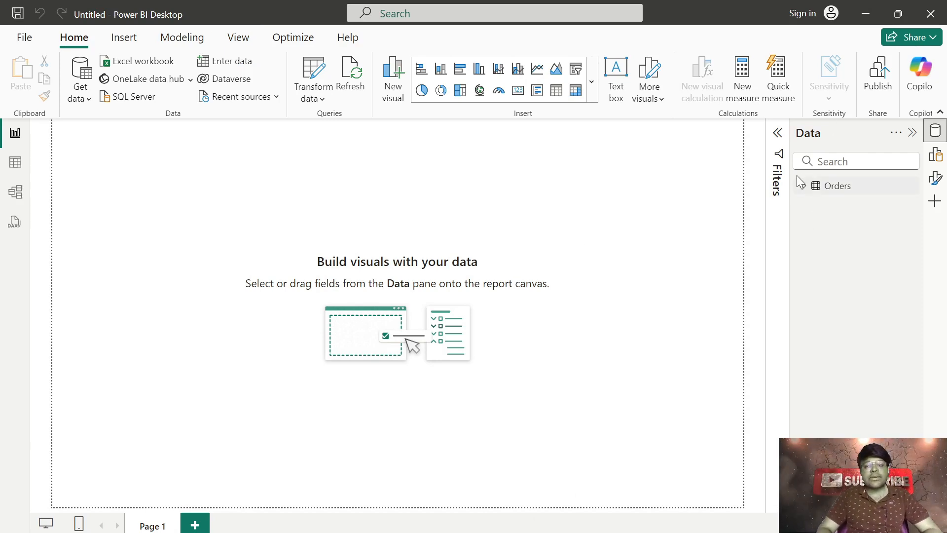
left_click(805, 186)
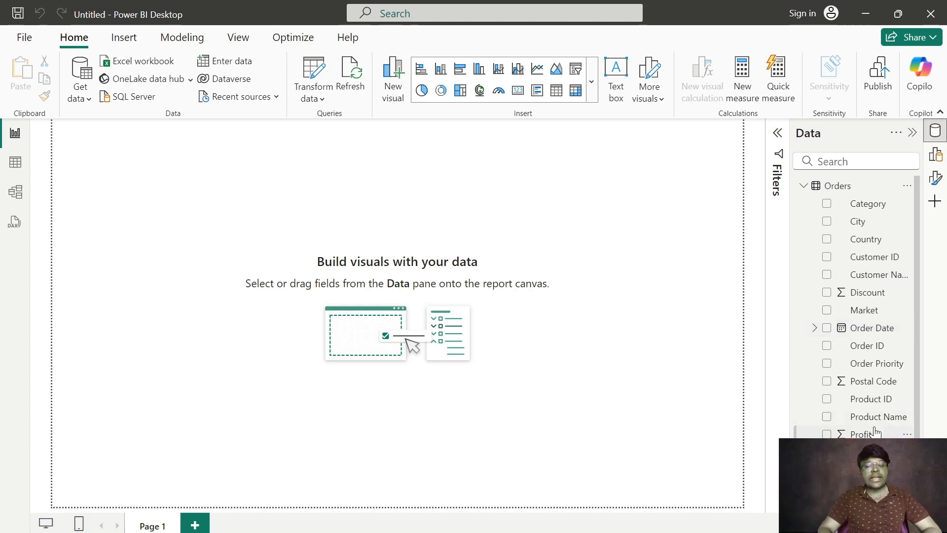
scroll(874, 432, "down", 3)
scroll(797, 364, "up", 3)
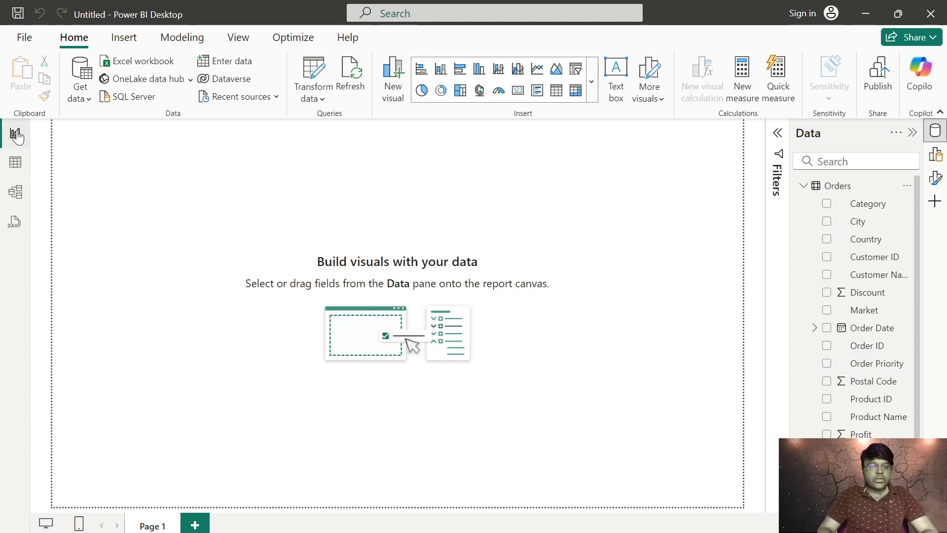
Step: Create a new calculated table from the table view and start its formula with the name Date
left_click(14, 163)
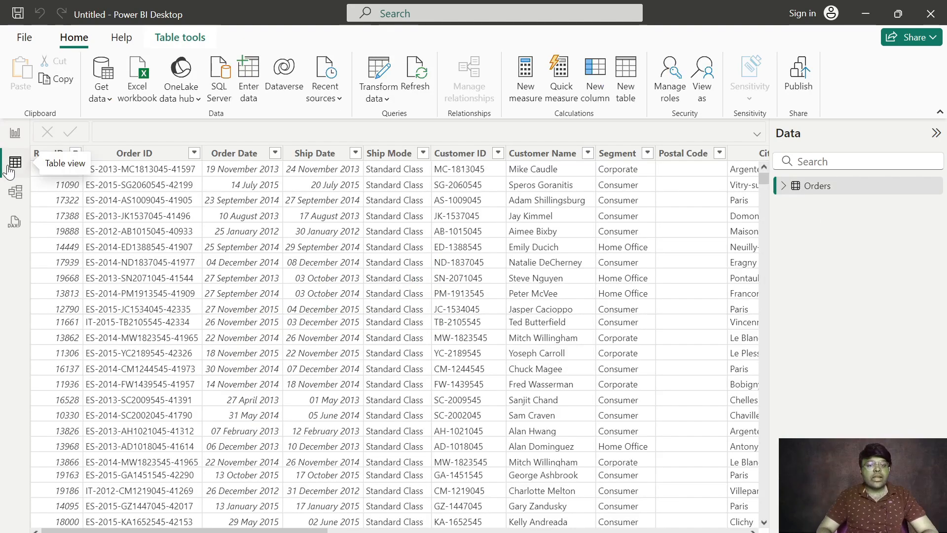
left_click(190, 39)
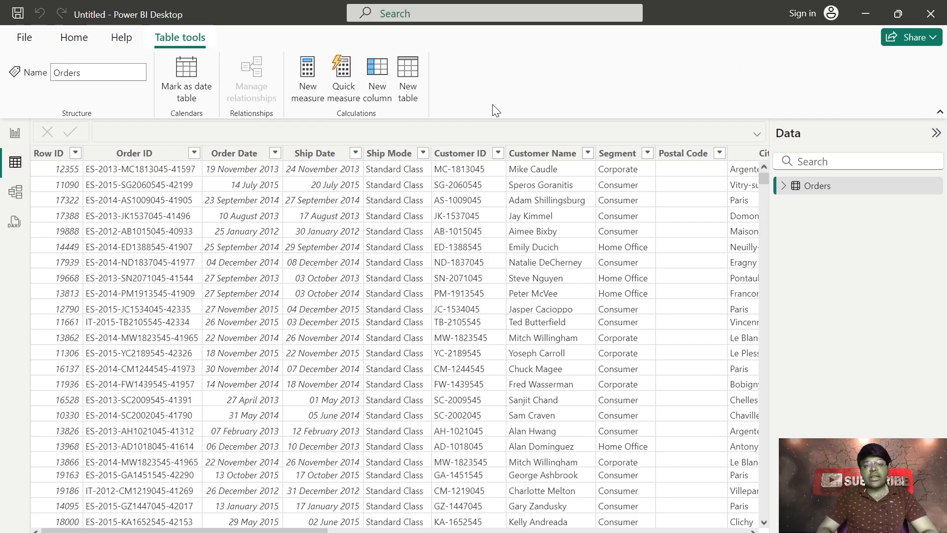
left_click(408, 71)
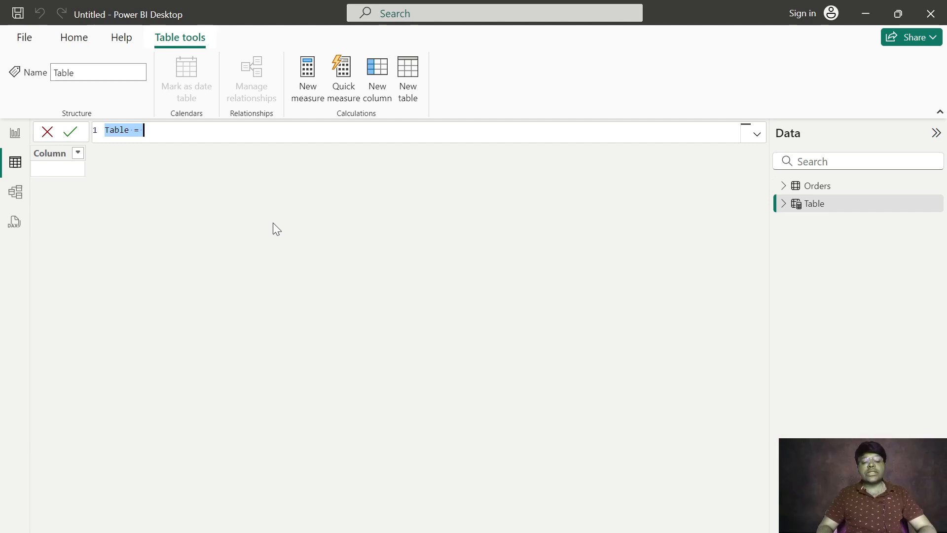
type("data")
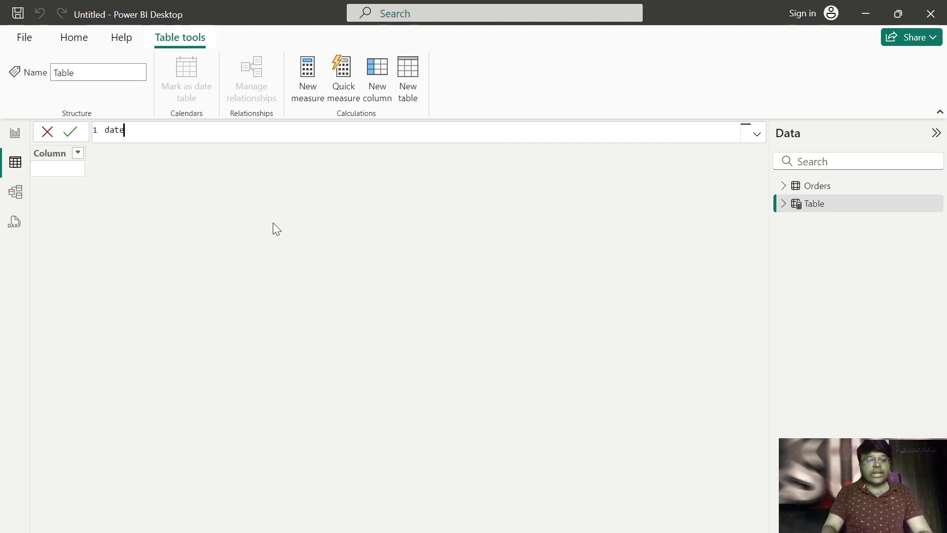
key("BackSpace")
key("BackSpace")
key("BackSpace")
key("BackSpace")
type("D")
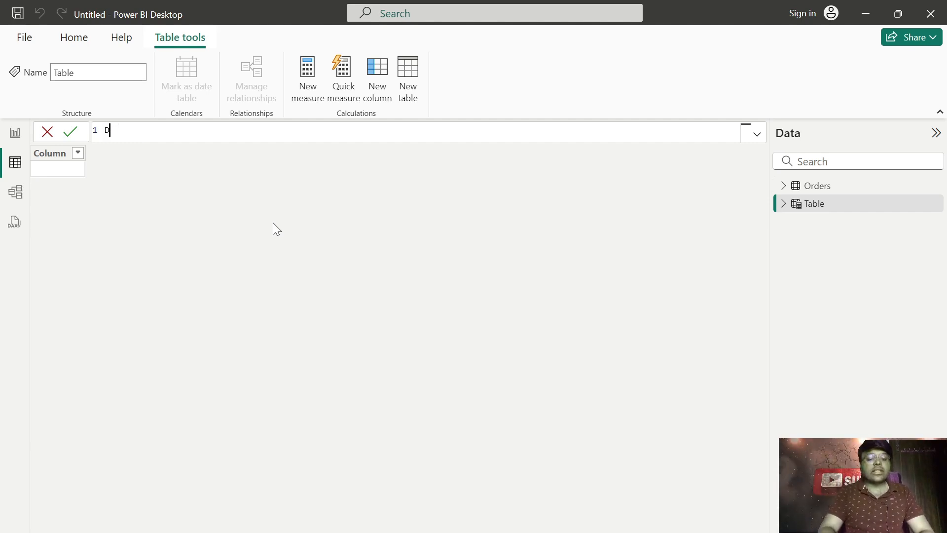
type("ate =")
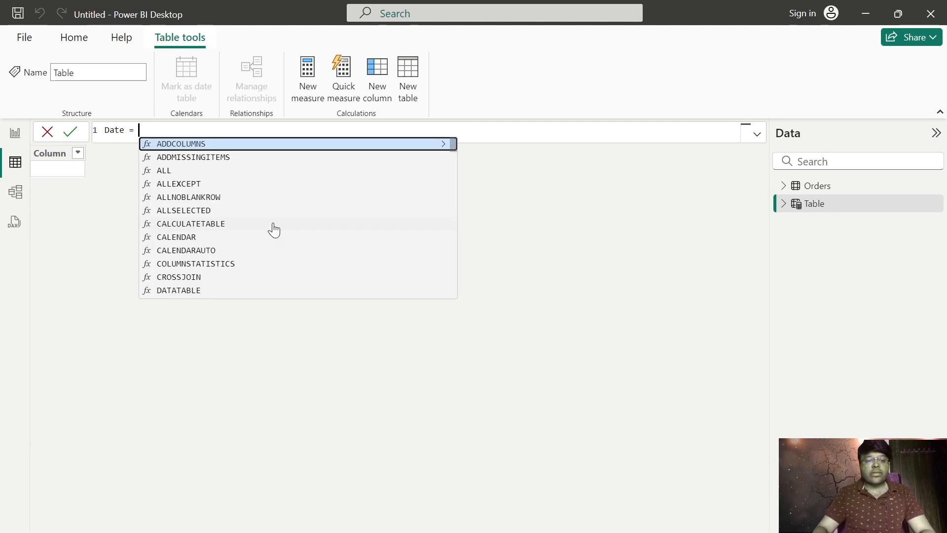
Step: Add seven blank lines below the Date declaration to make room for a multi-line formula
key("shift+Return")
key("shift+Return")
key("shift+Return")
key("shift+Return")
key("shift+Return")
key("shift+Return")
key("shift+Return")
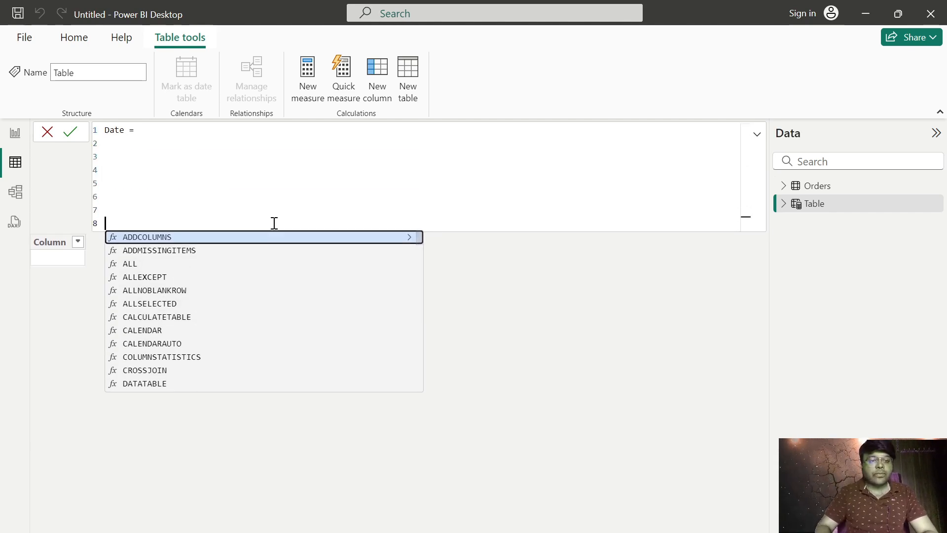
Step: On line 3 of the formula, define the variable StartDate as MIN(Orders[Order Date])
left_click(123, 154)
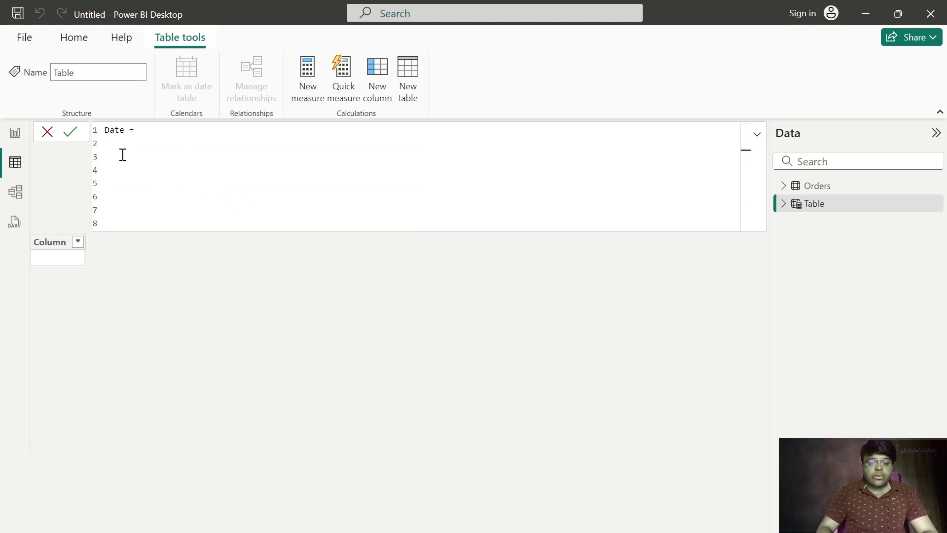
type("Var")
key("Tab")
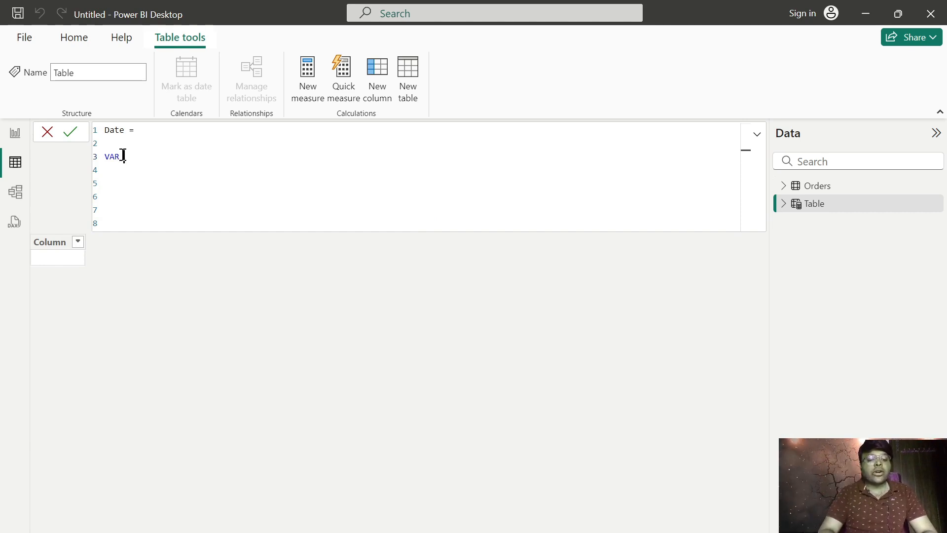
type("StartD")
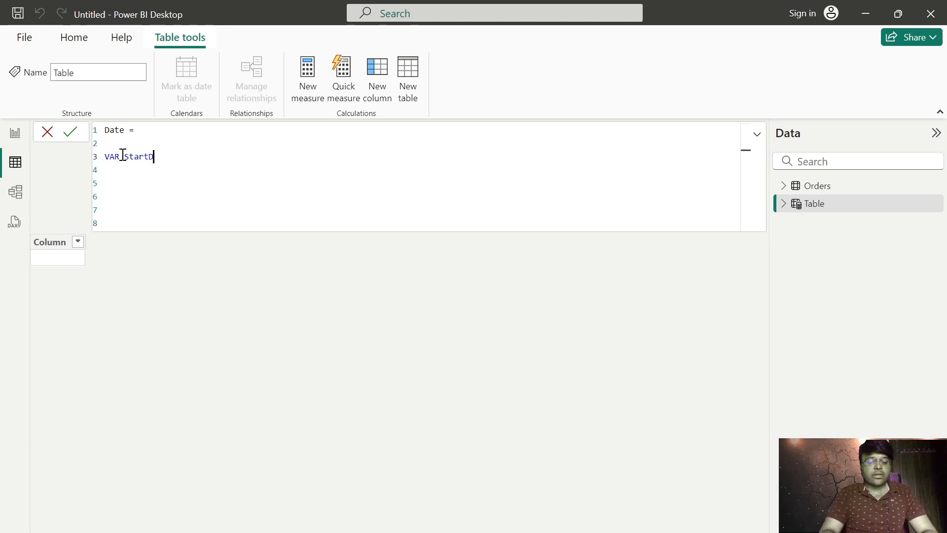
type("ate = ")
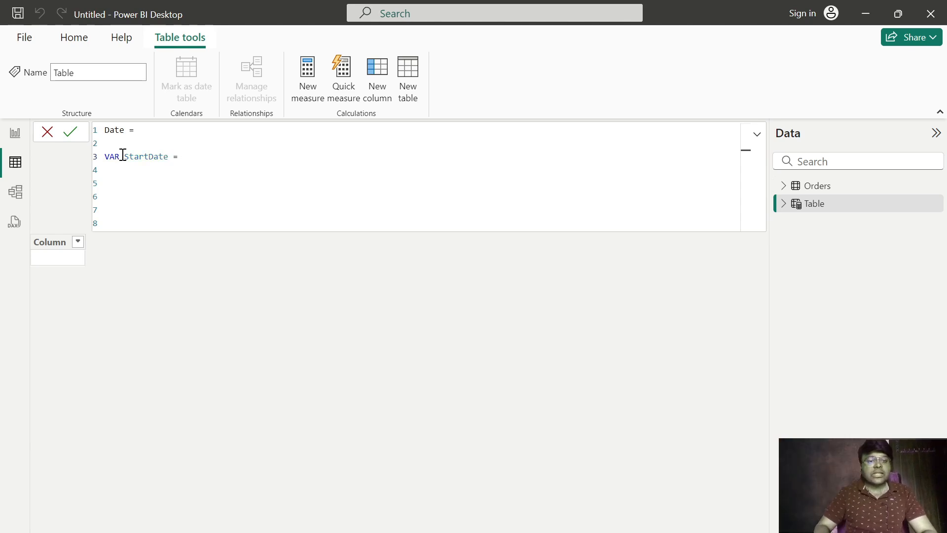
type("MIN")
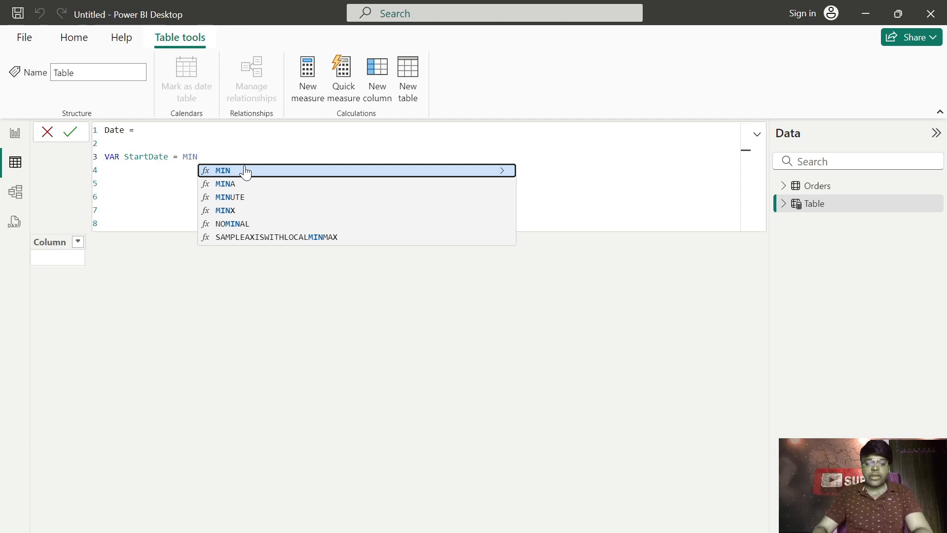
left_click(246, 171)
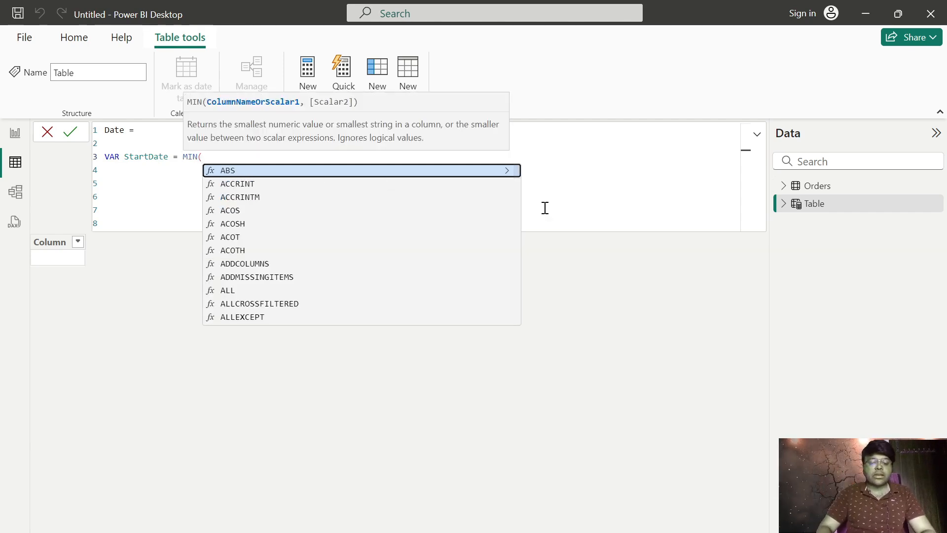
type("Order")
key("Down")
key("Down")
key("Down")
key("Down")
key("Down")
key("Down")
key("Down")
key("Down")
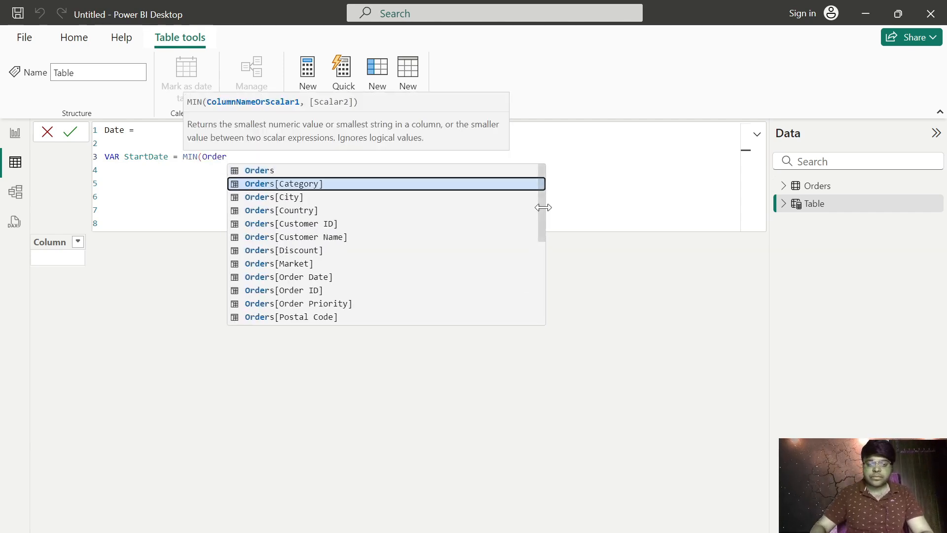
key("Tab")
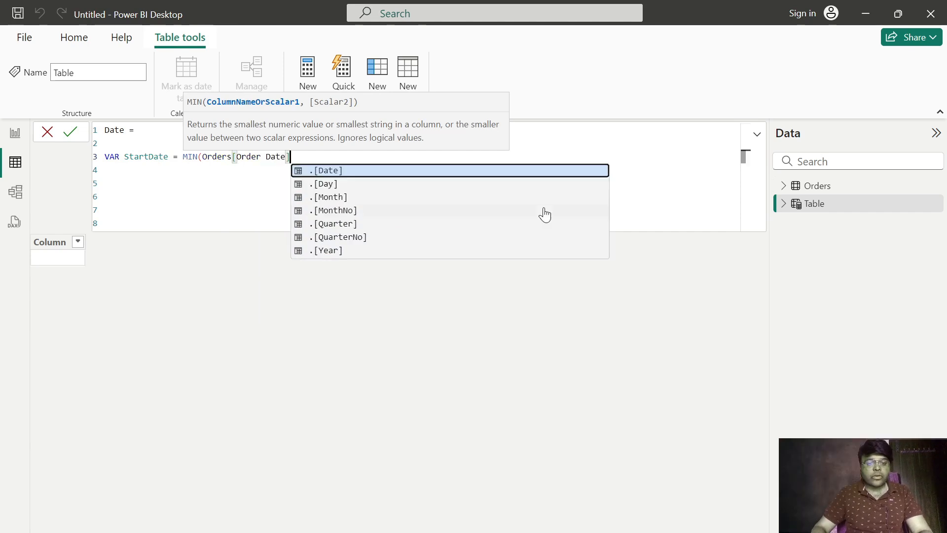
type(")")
key("Return")
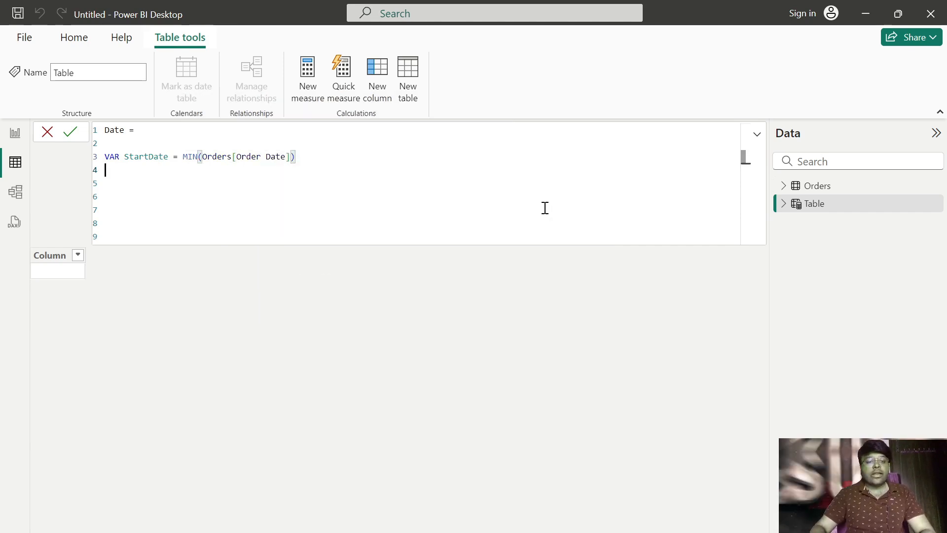
Step: On the line below StartDate, define the variable EndDate as MAX(Orders[Order Date])
type("VAR")
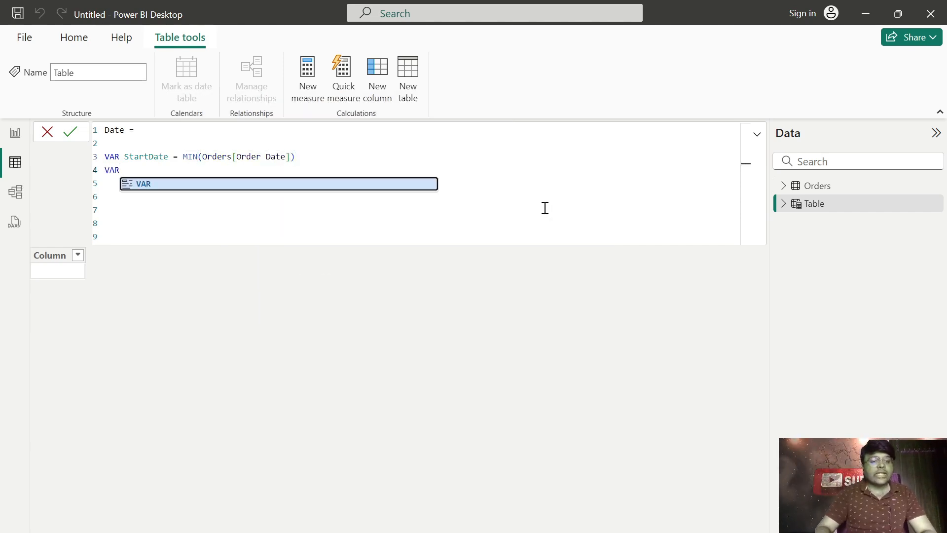
type(" End")
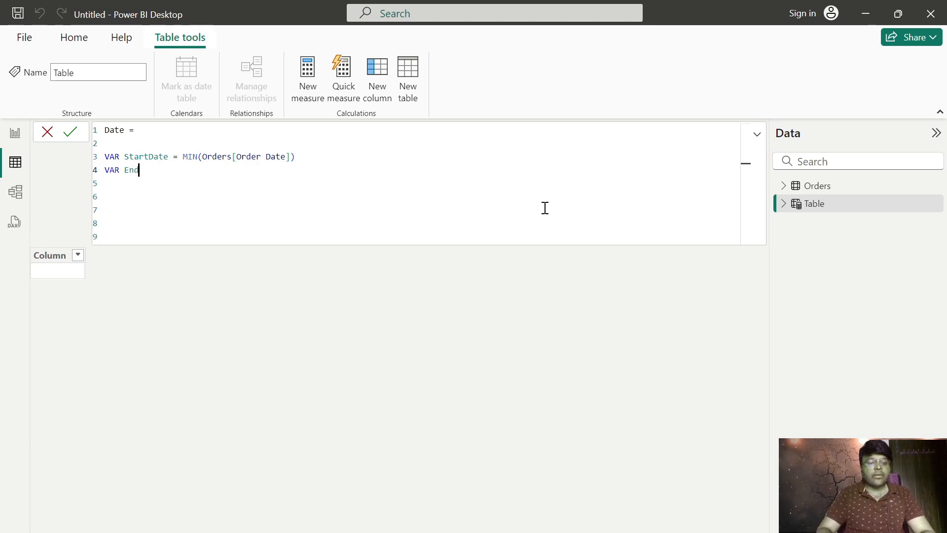
type("Date ")
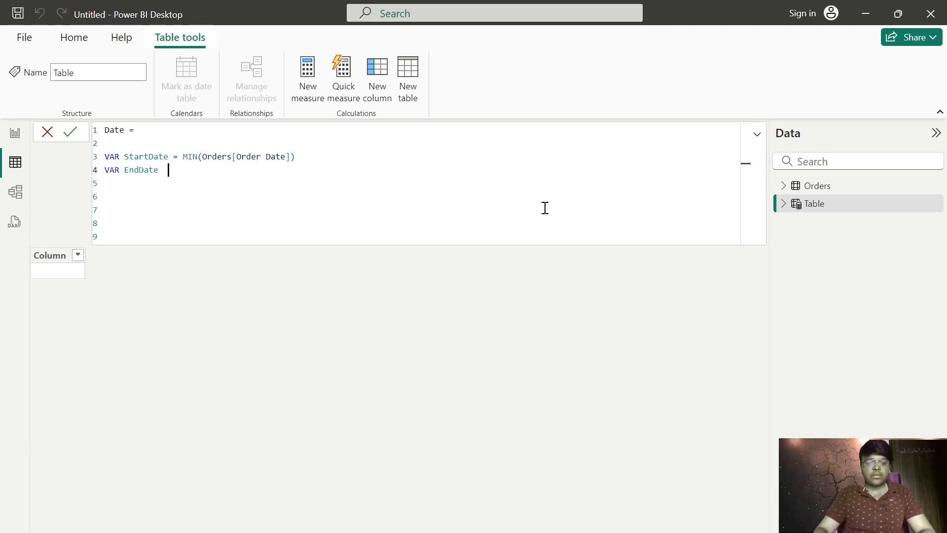
type("  =")
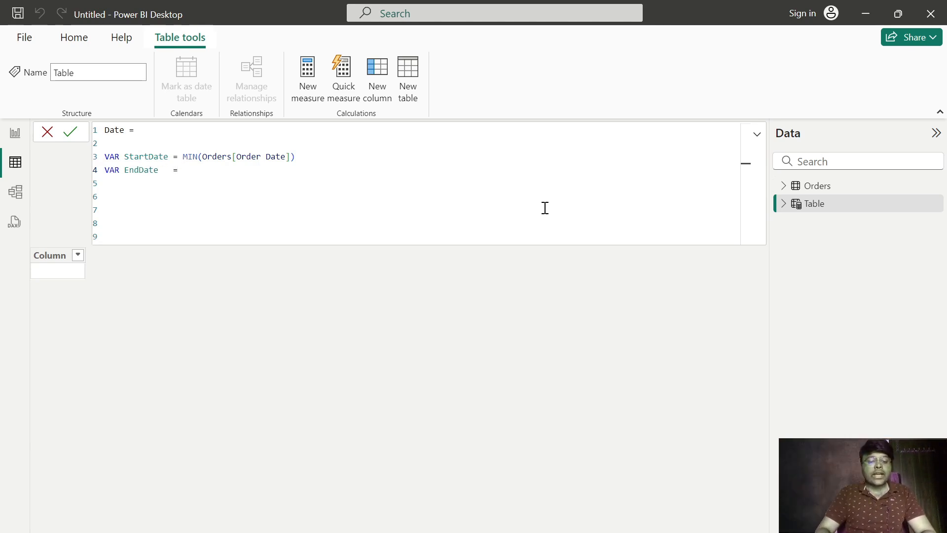
type(" MAX(")
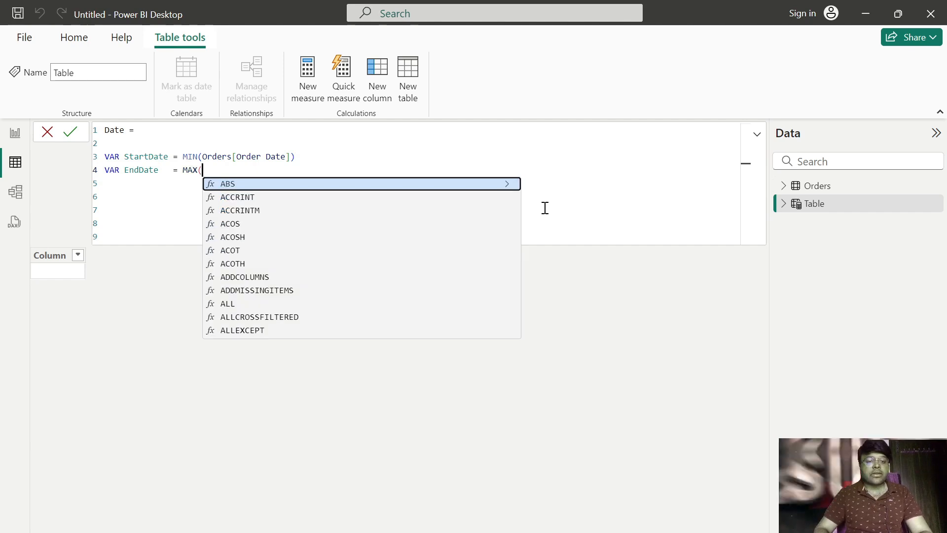
type("order")
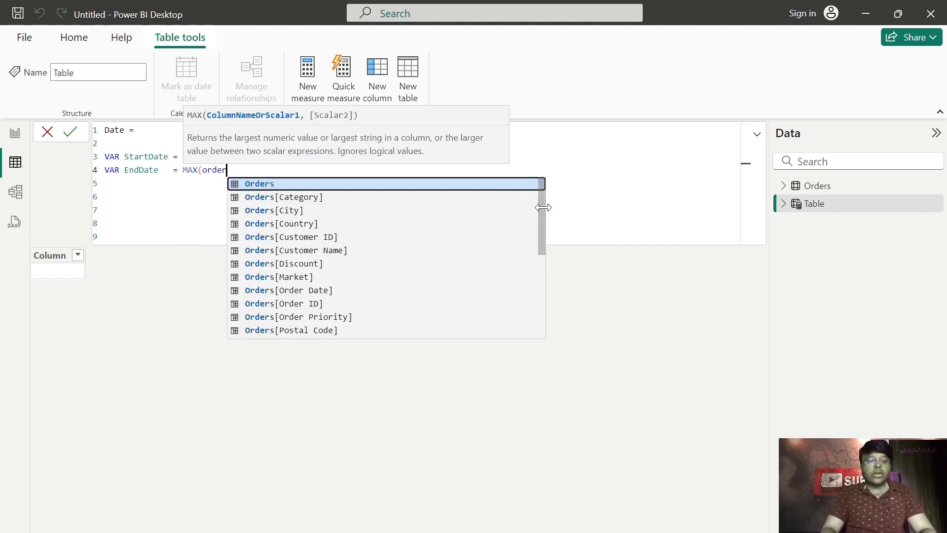
key("Tab")
type("[orde")
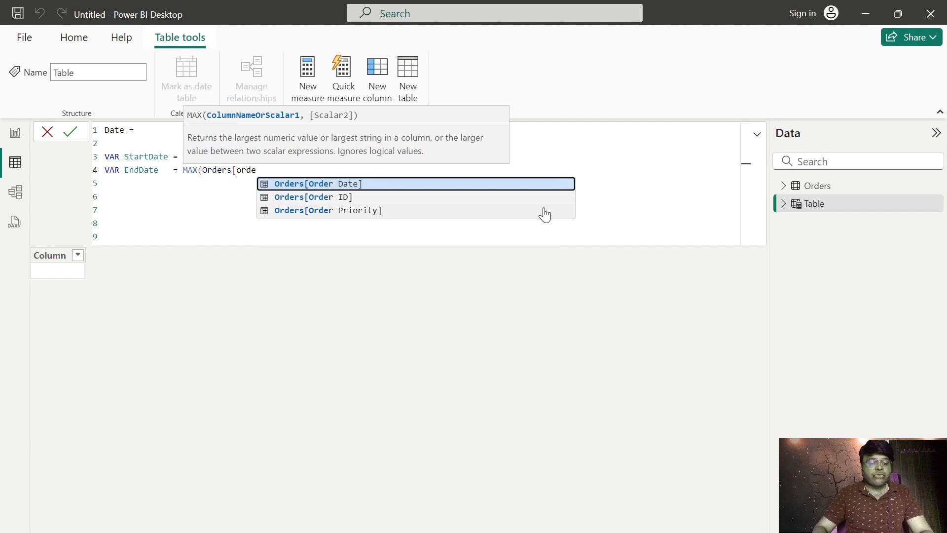
key("Tab")
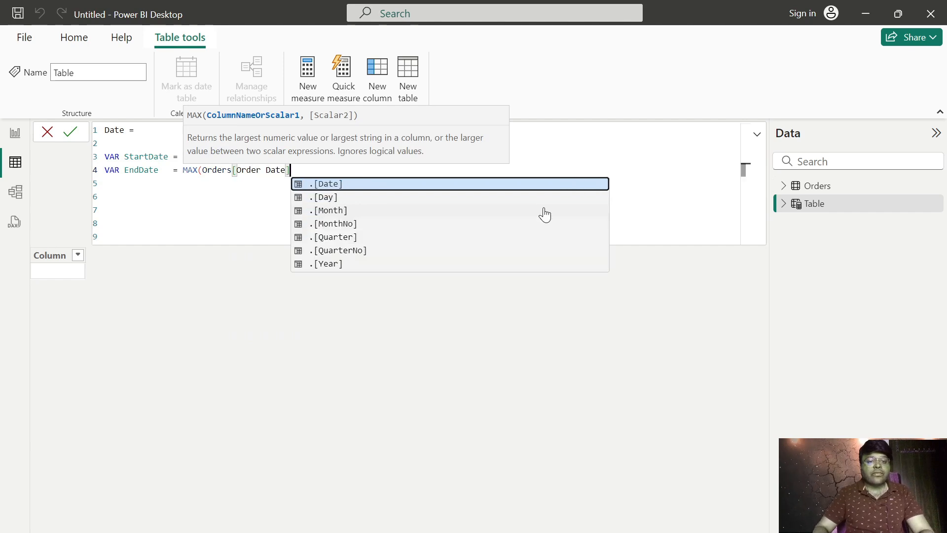
type(")")
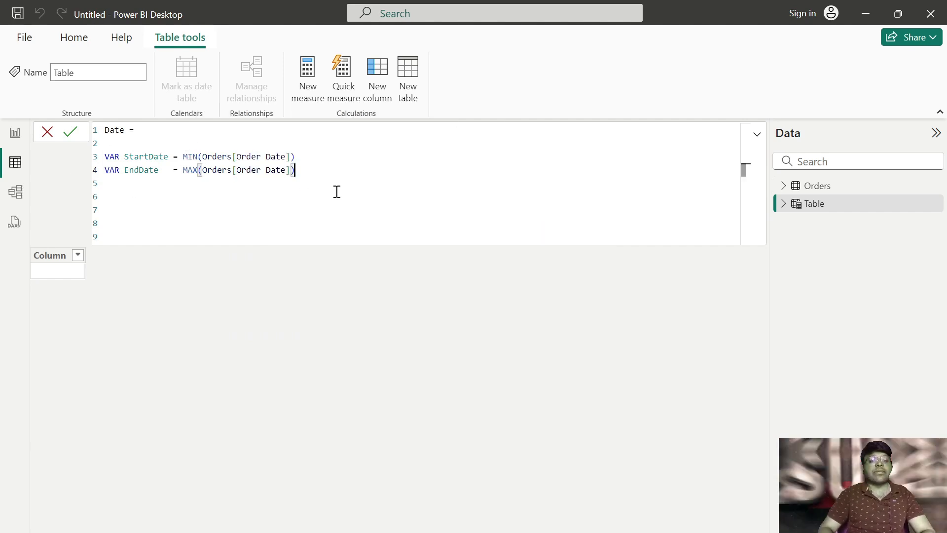
Step: Add four more blank lines below the EndDate variable to extend the formula area
key("Return")
key("Return")
key("Return")
key("Return")
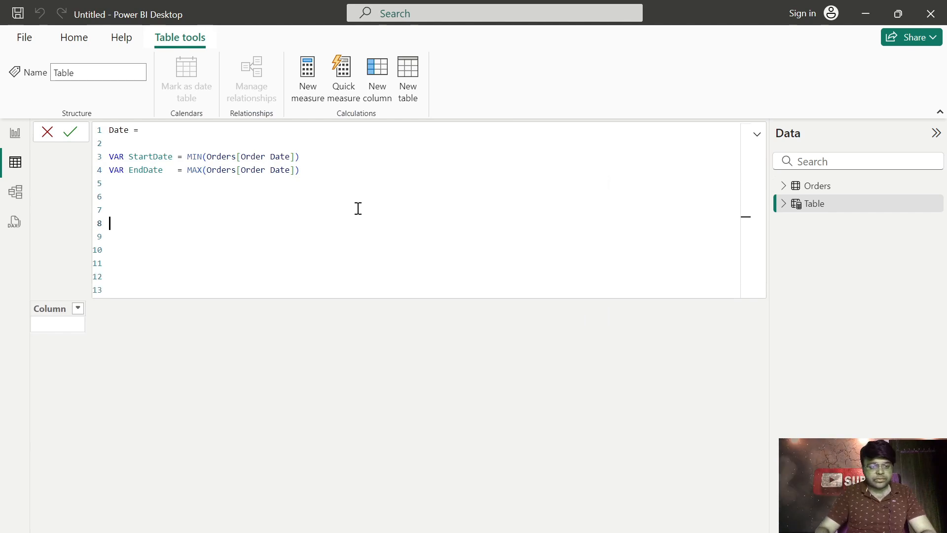
Step: On line 6, start the variable DateTable with the ADDCOLUMNS function and continue its arguments on a new line
left_click(119, 198)
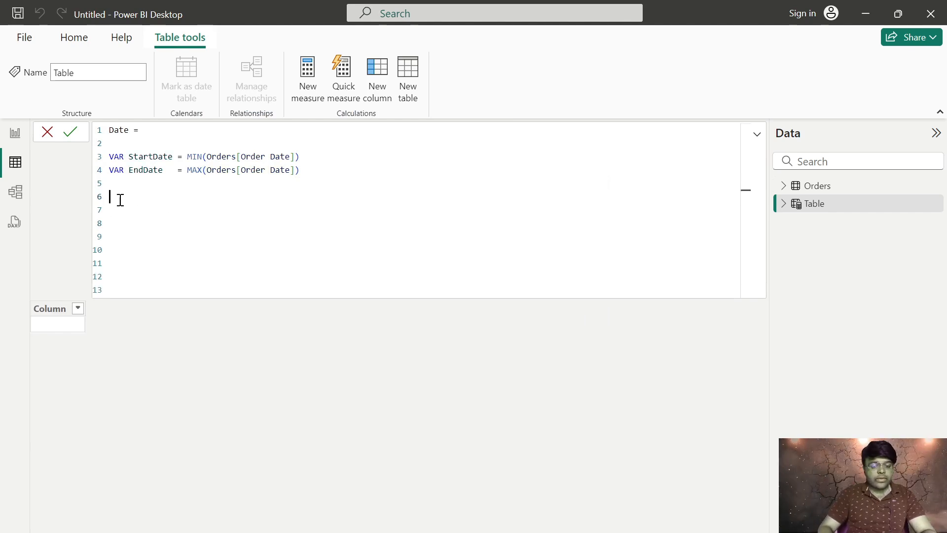
type("VAR")
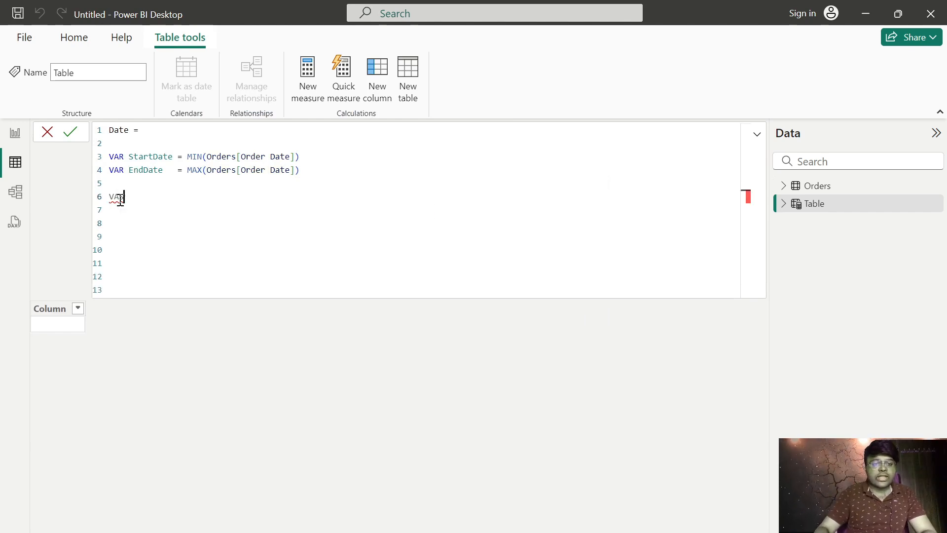
key("BackSpace")
type("R")
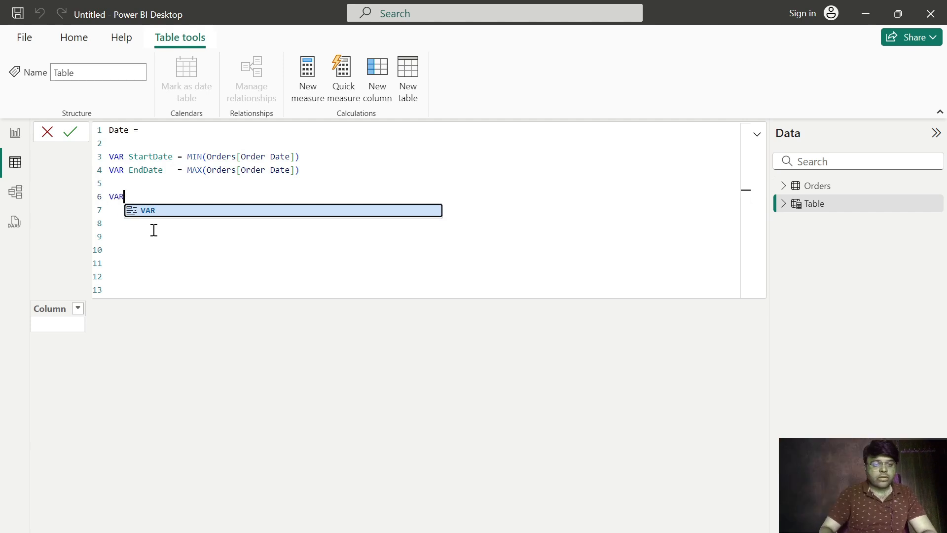
type(" Date")
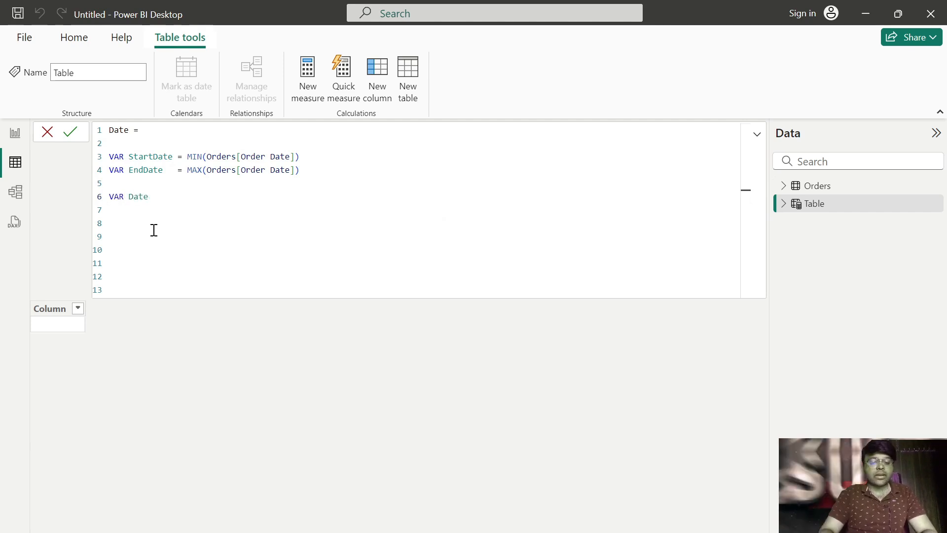
type("Table = ")
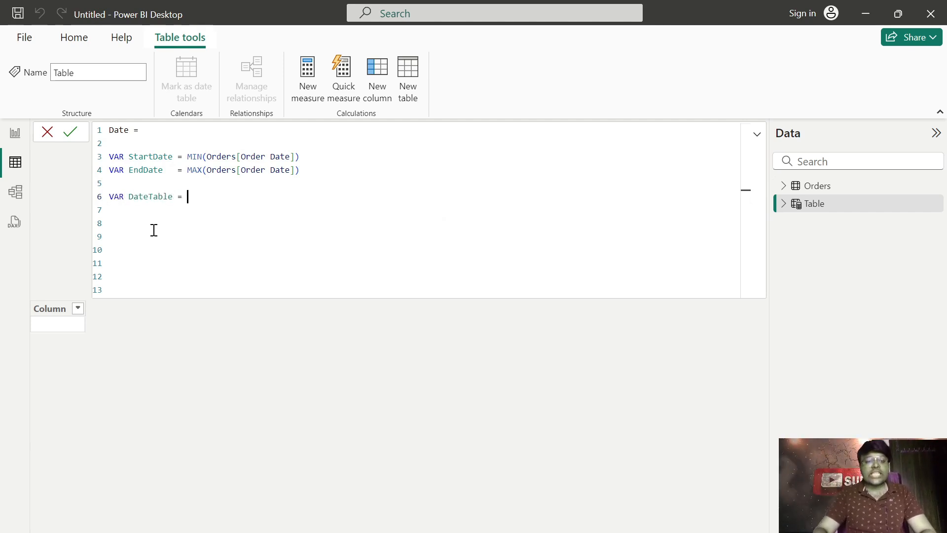
type("add")
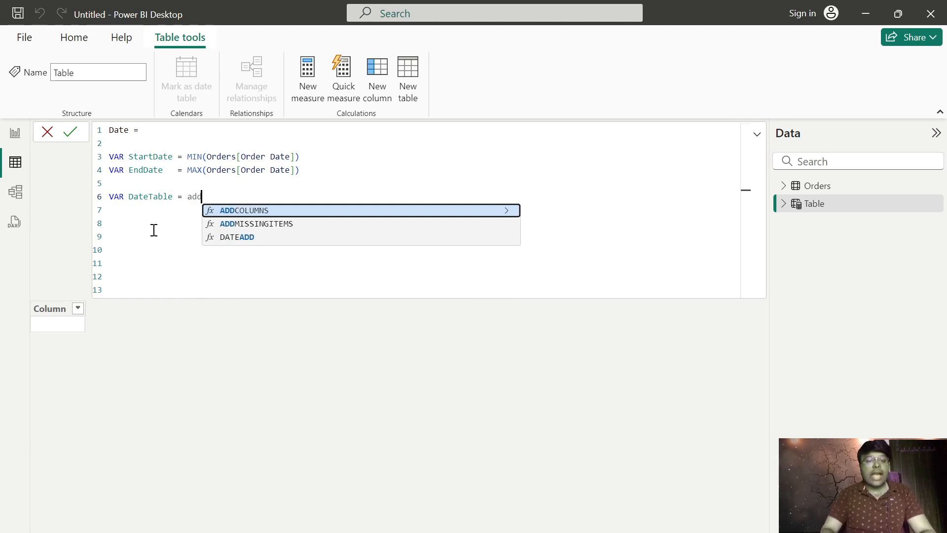
key("Tab")
key("shift+Return")
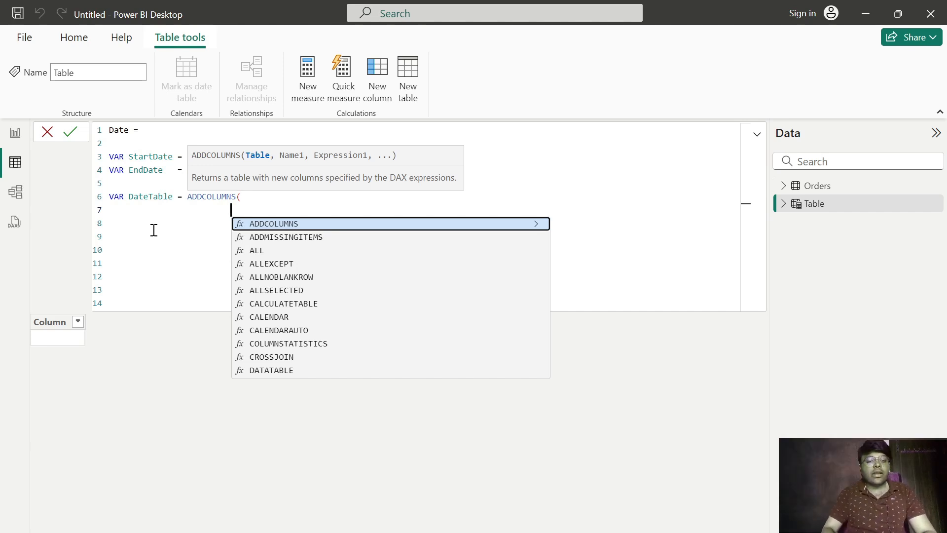
Step: Enter CALENDAR(StartDate, EndDate) as the table argument of ADDCOLUMNS, followed by a comma
type("calen")
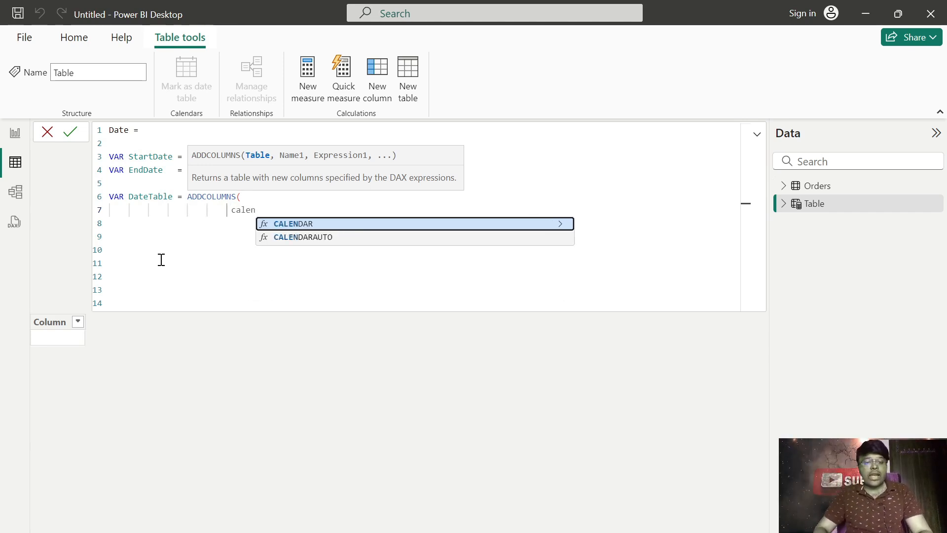
key("Tab")
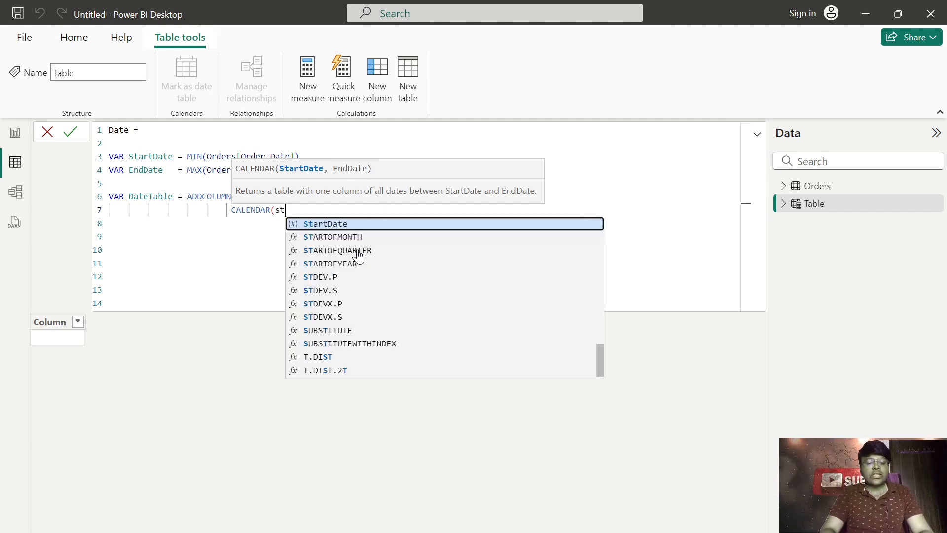
type("start")
key("Tab")
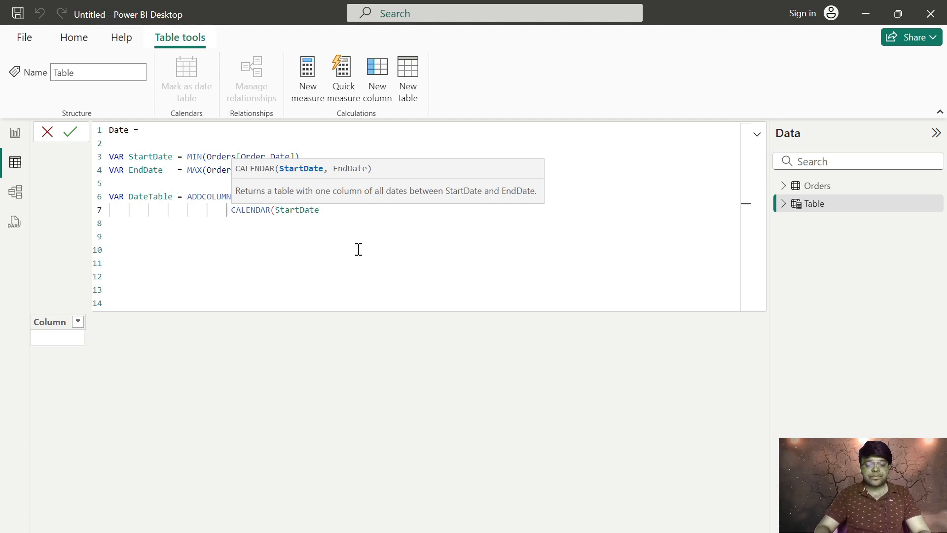
type(", End")
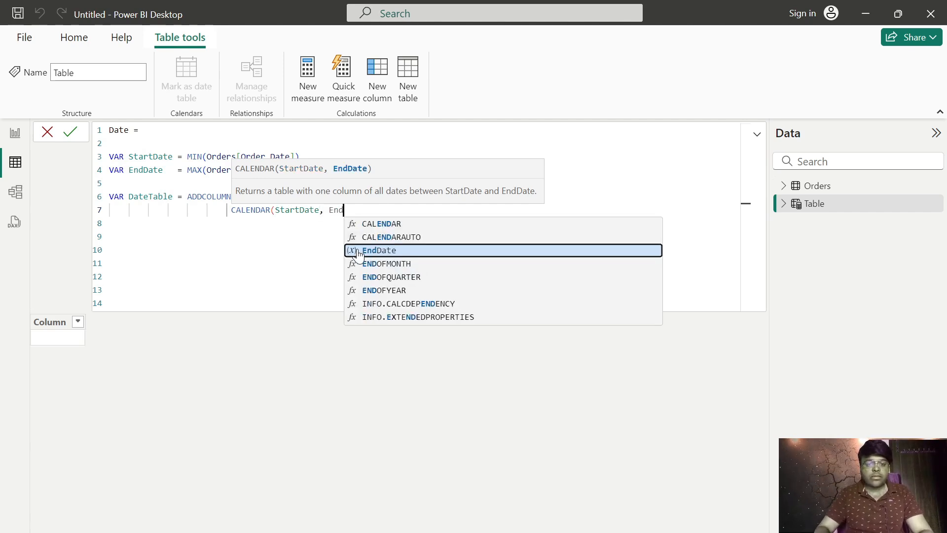
key("Tab")
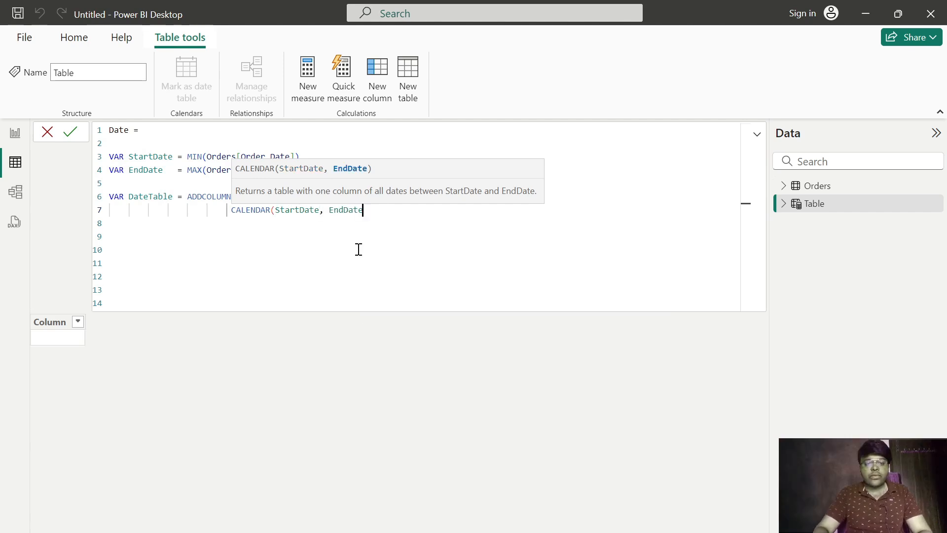
type("),")
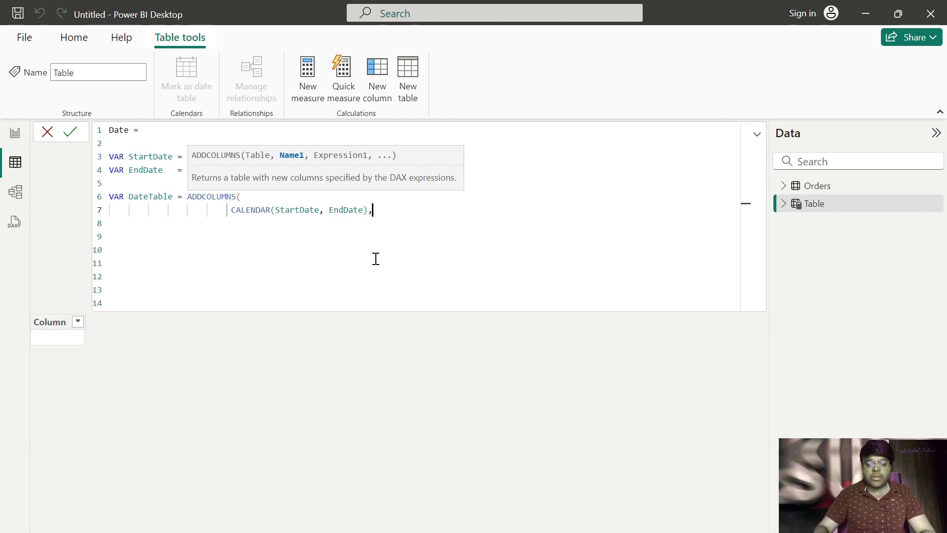
Step: On the line below CALENDAR, add a "Year" column defined as YEAR([Date]), followed by a comma
key("shift+Return")
type("\"Year")
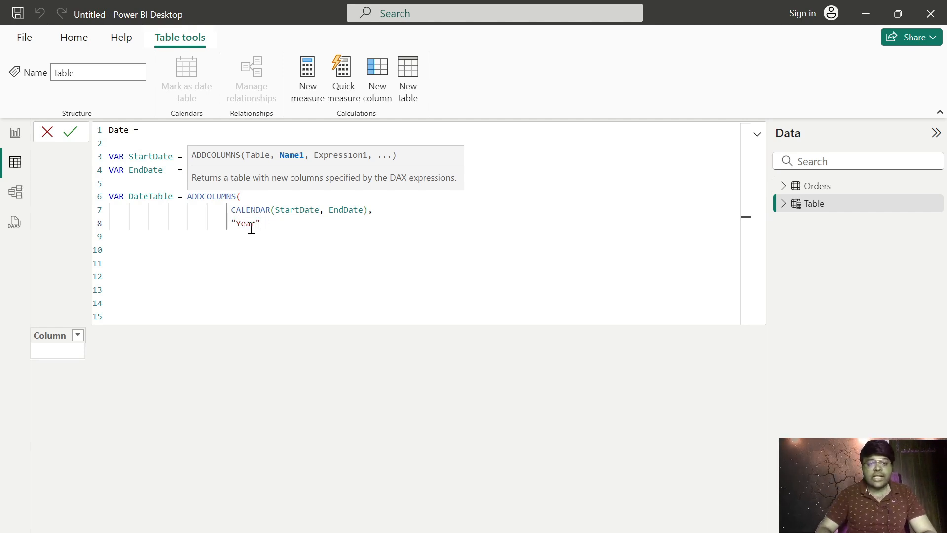
type(", ")
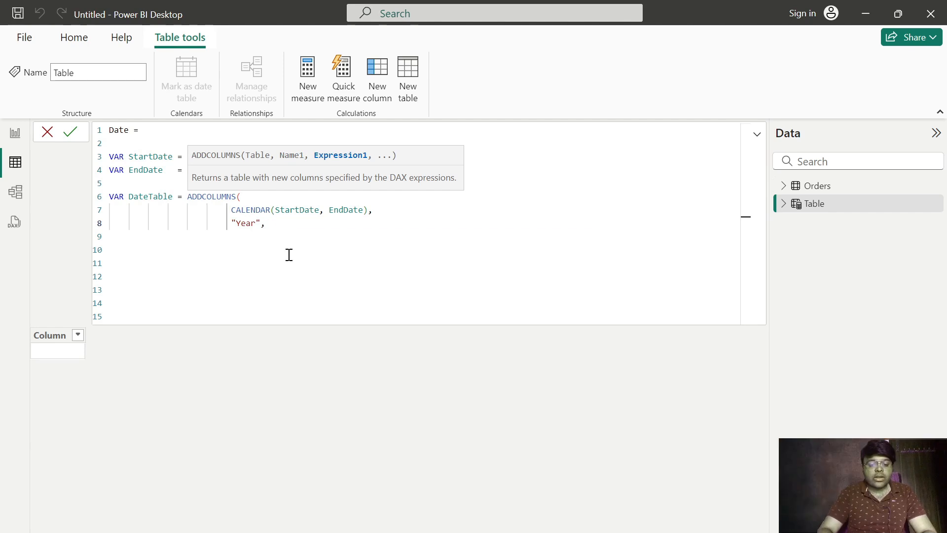
type("Year")
key("Tab")
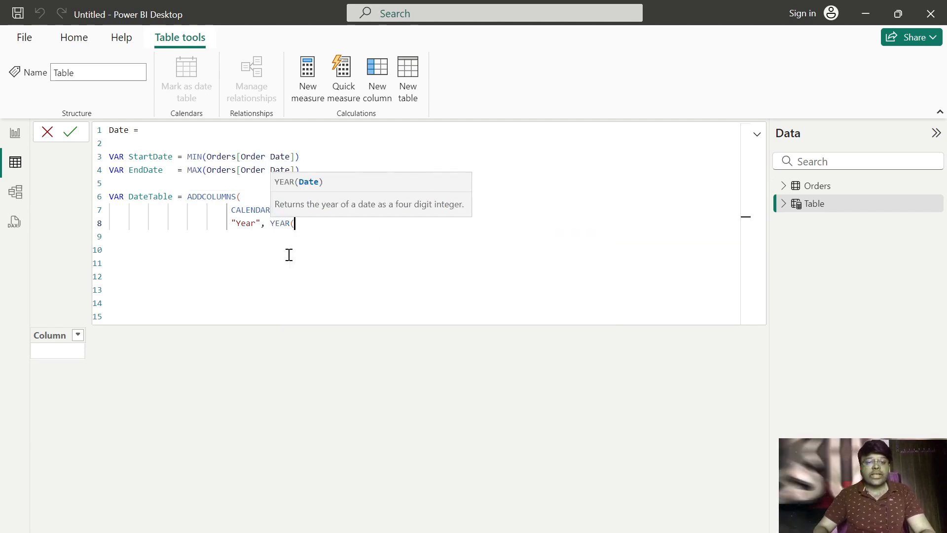
type("[")
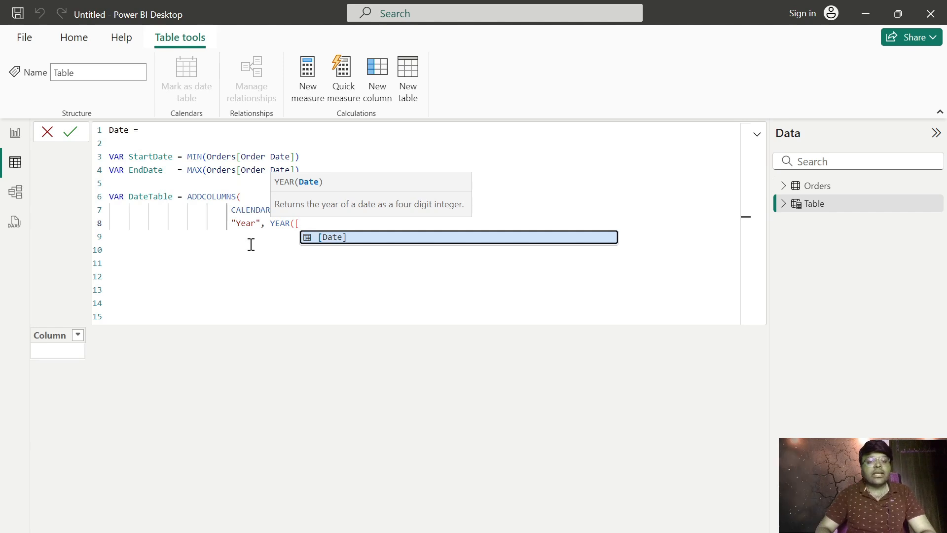
key("Tab")
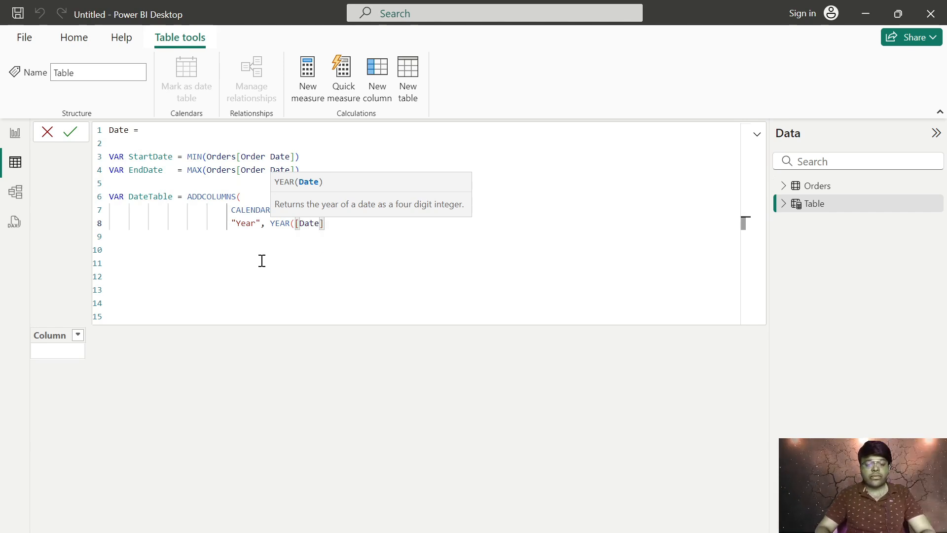
type(")")
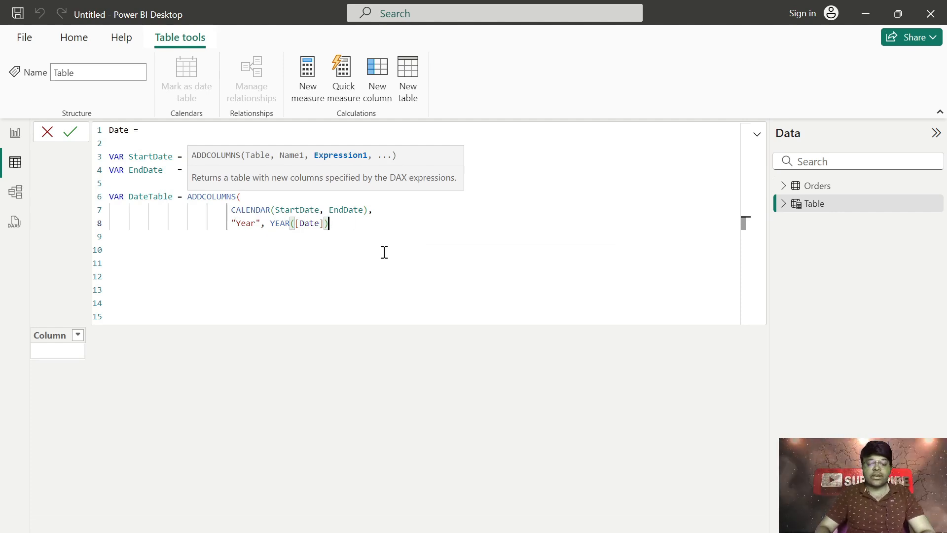
type(",")
Step: Below the Year line, add a "Quarter Name" column defined as FORMAT([Date], "\QQ"), followed by a comma
key("Return")
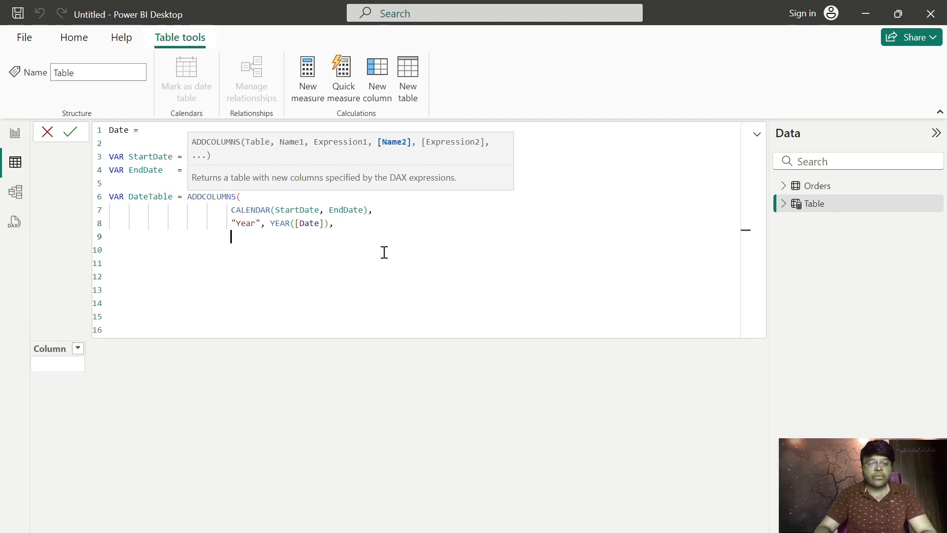
type("\"")
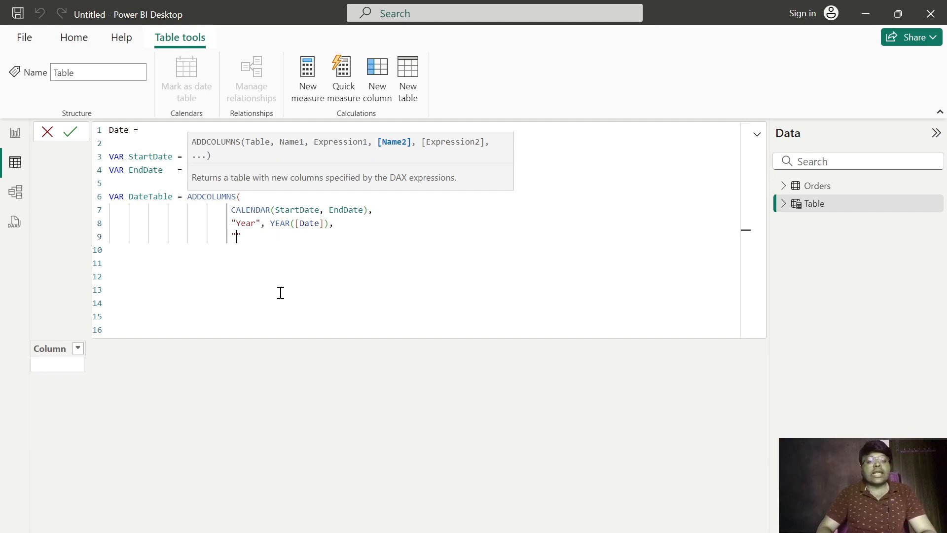
type("Quarter")
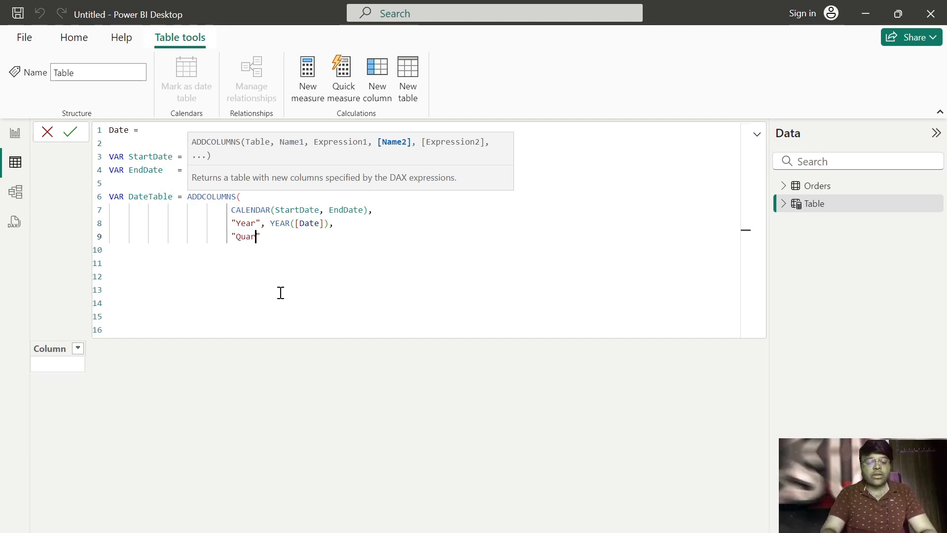
type(" Na")
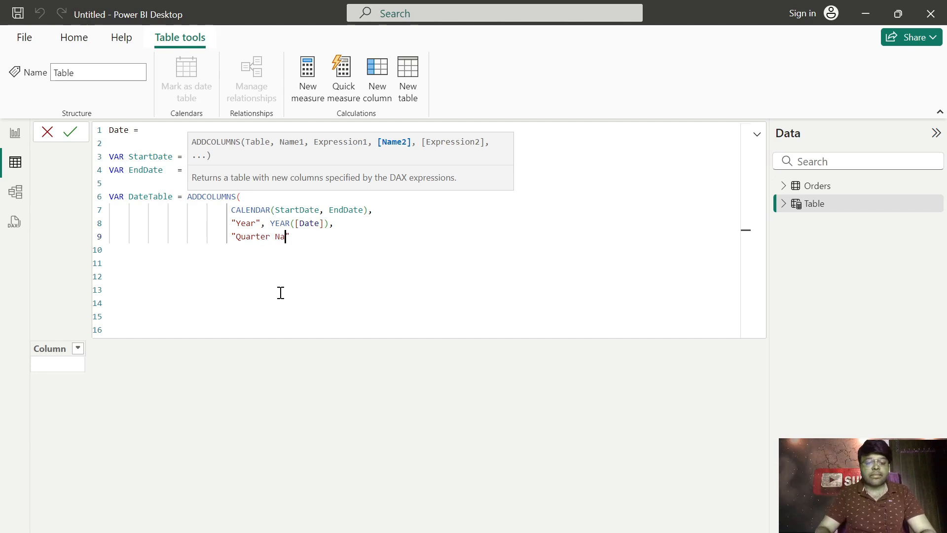
type("me")
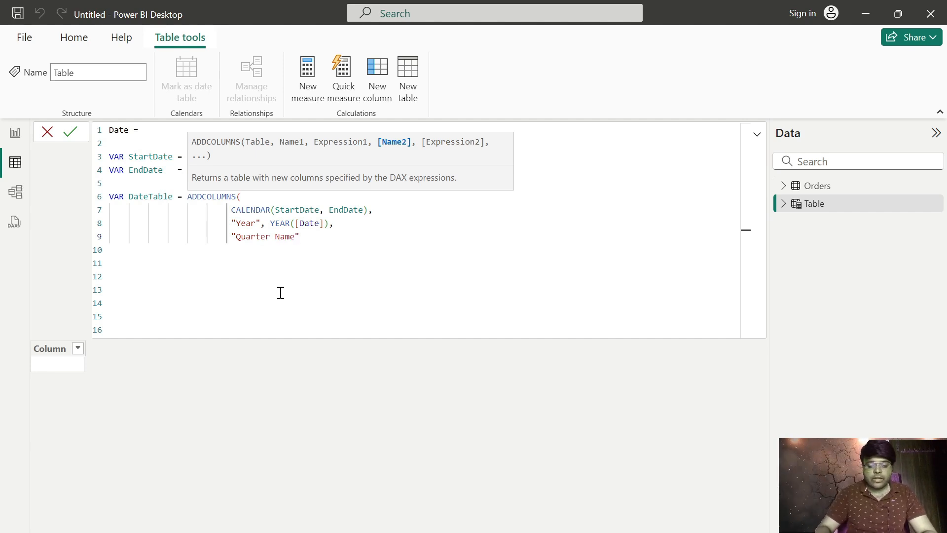
key("Right")
type(", Form")
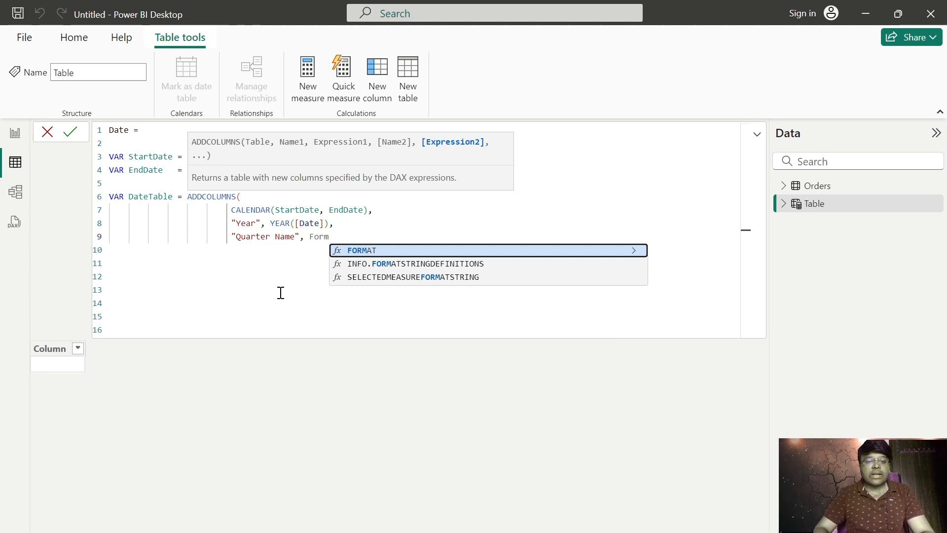
key("Tab")
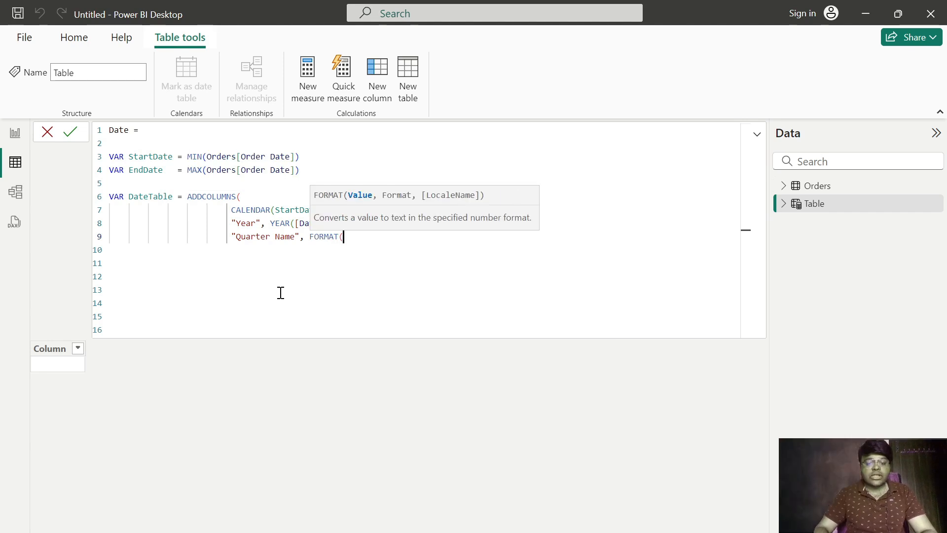
type("[Date]")
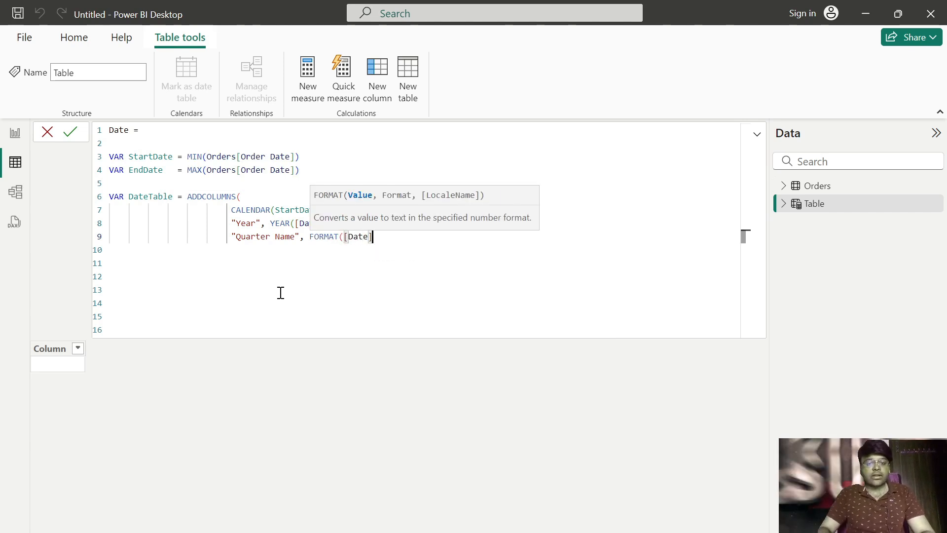
type(",")
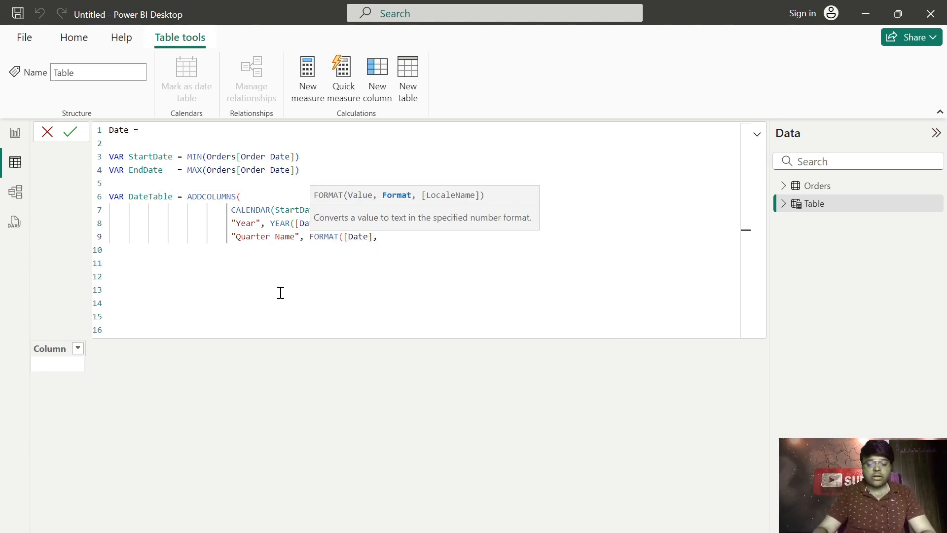
type(" \"\"")
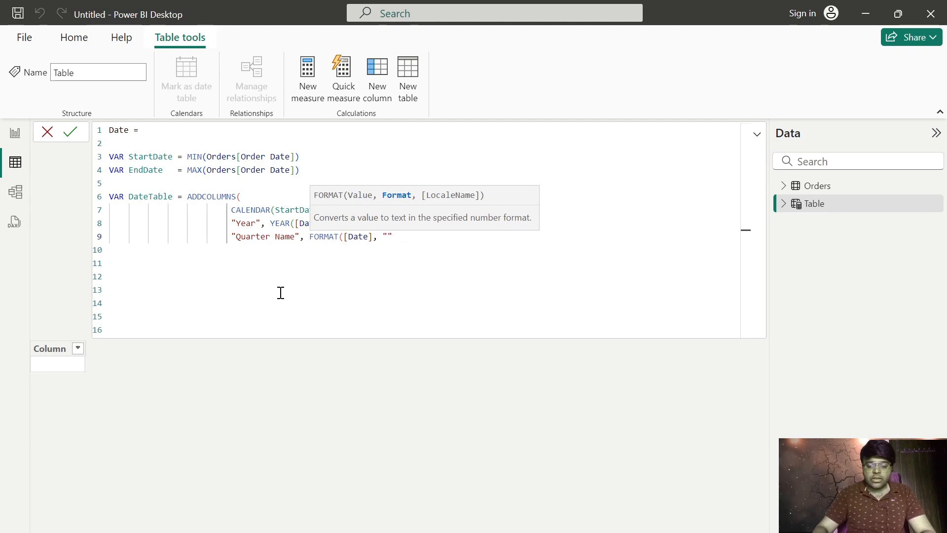
type("\\Q")
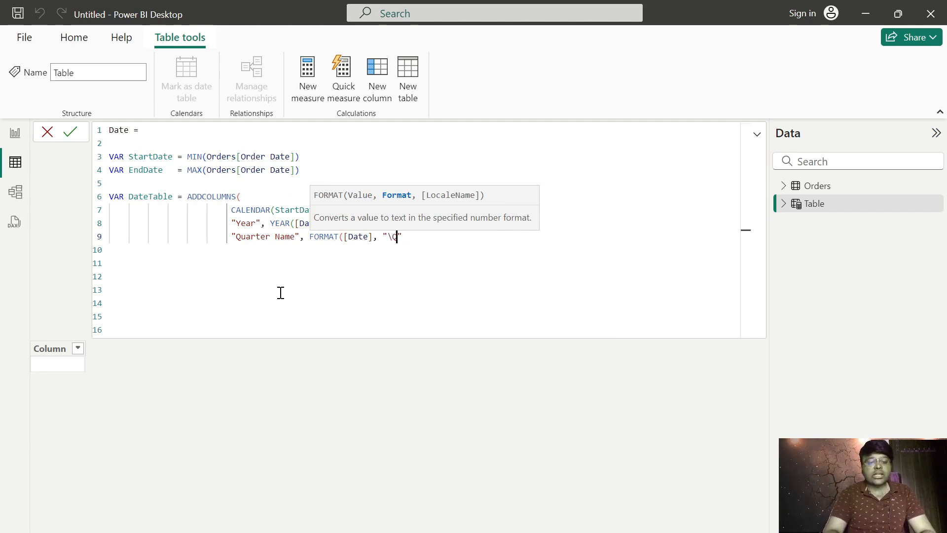
type("Q\"")
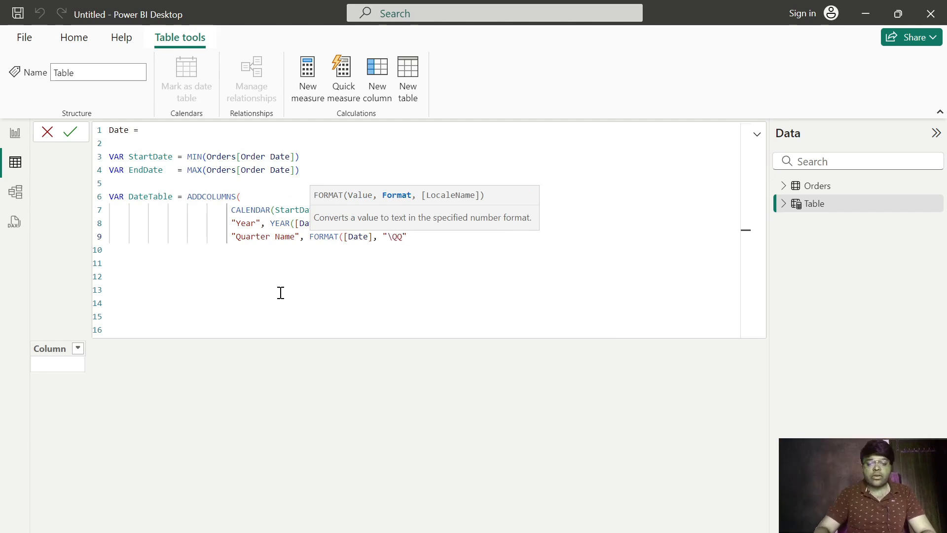
type("),")
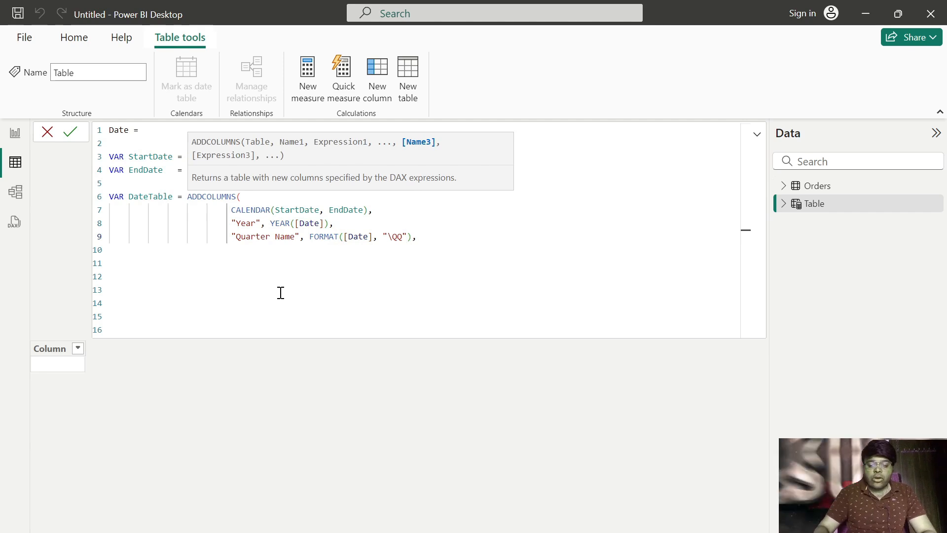
Step: Below the Quarter Name line, add a "Quarter No" column defined as QUARTER([Date]), followed by a comma
key("Return")
type("\"\"")
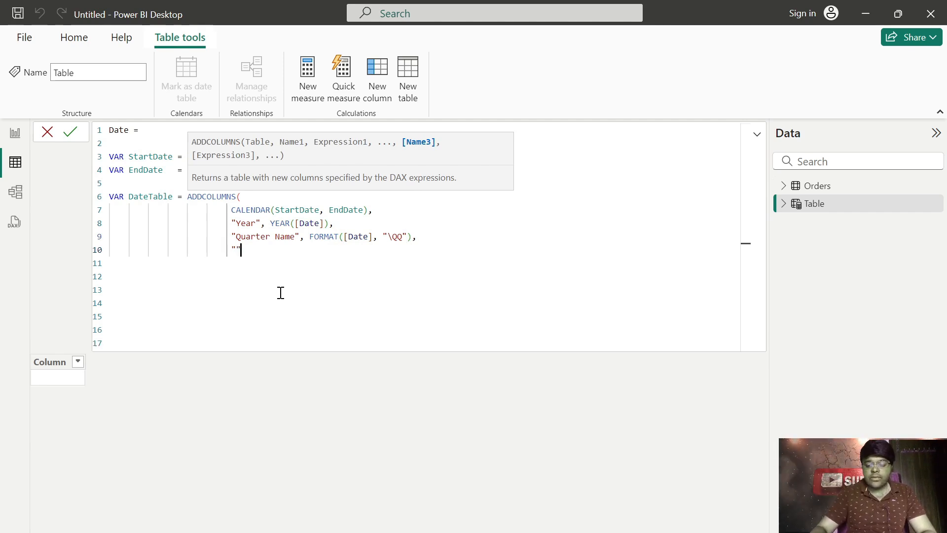
type("Quarter N")
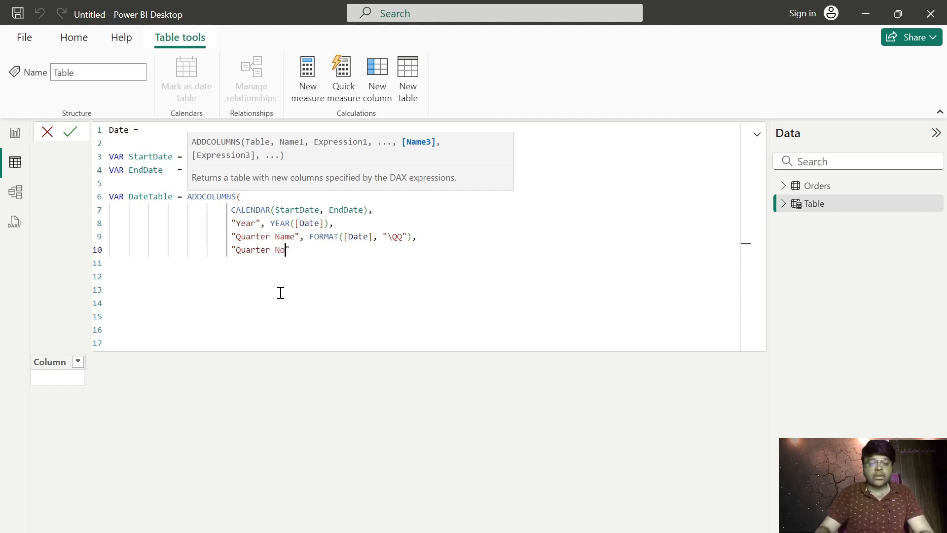
type("o")
key("Right")
type(", Qua")
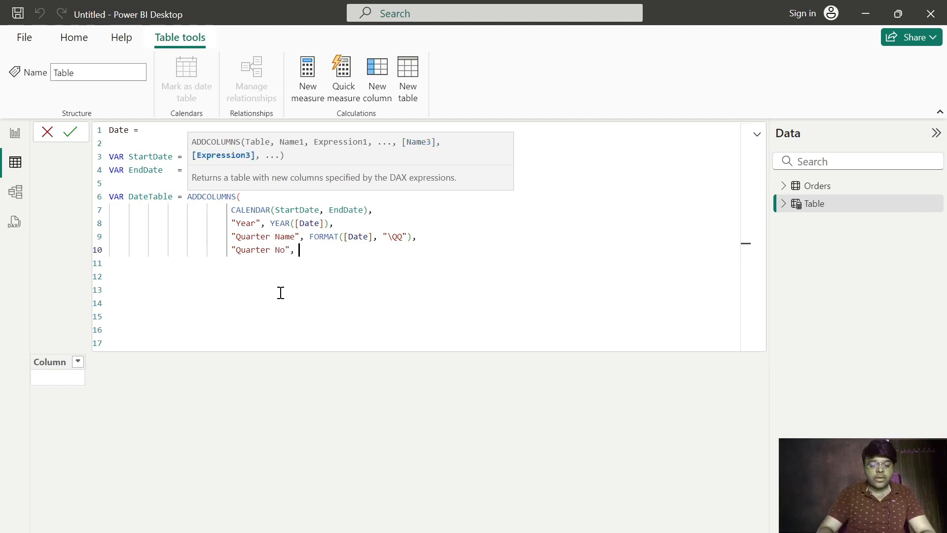
key("Tab")
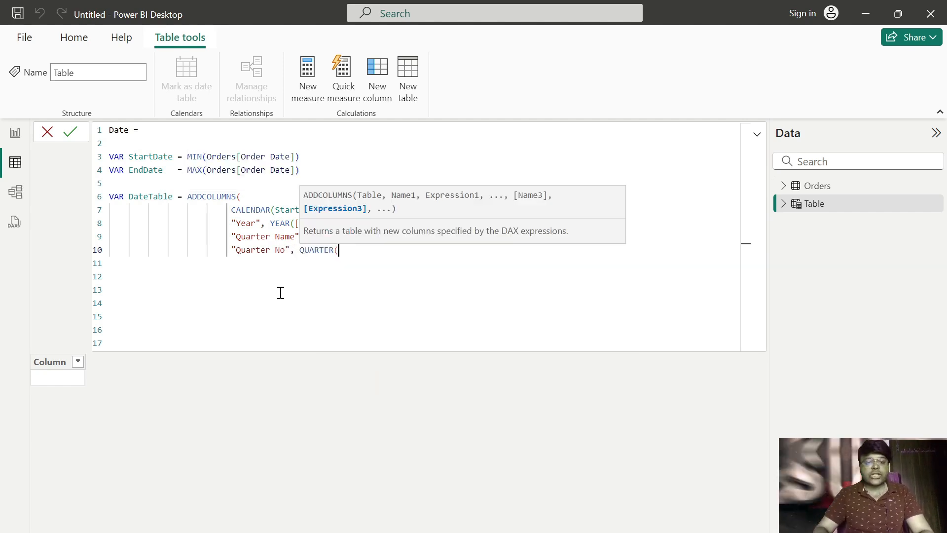
type("([Date]")
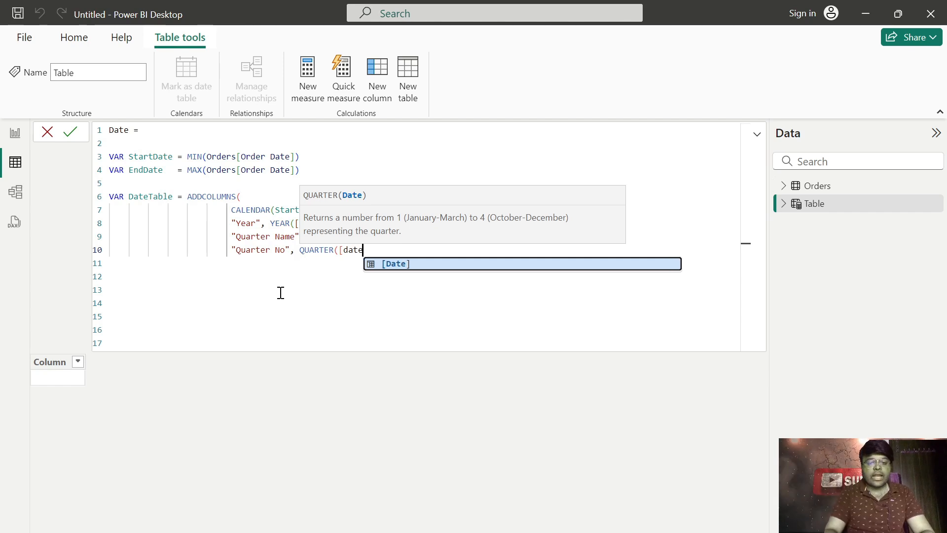
type(")")
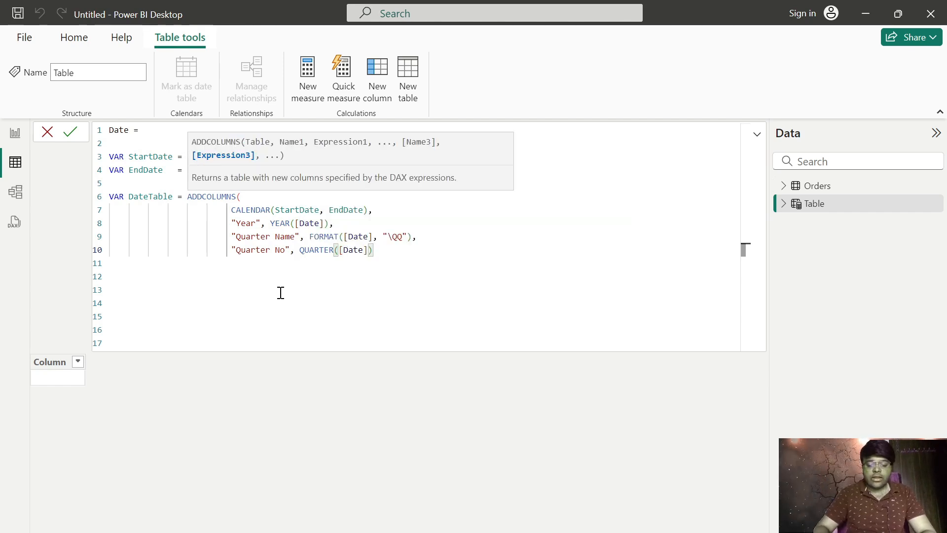
type(",")
key("Return")
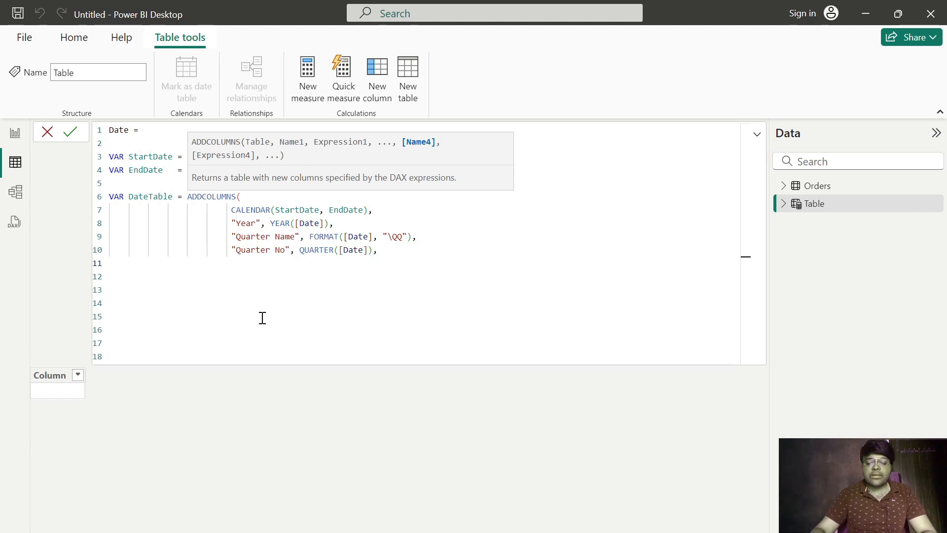
Step: Below the Quarter No line, add a "Month Name" column defined as FORMAT([Date], "MMM"), followed by a comma
type("\"\"Month ")
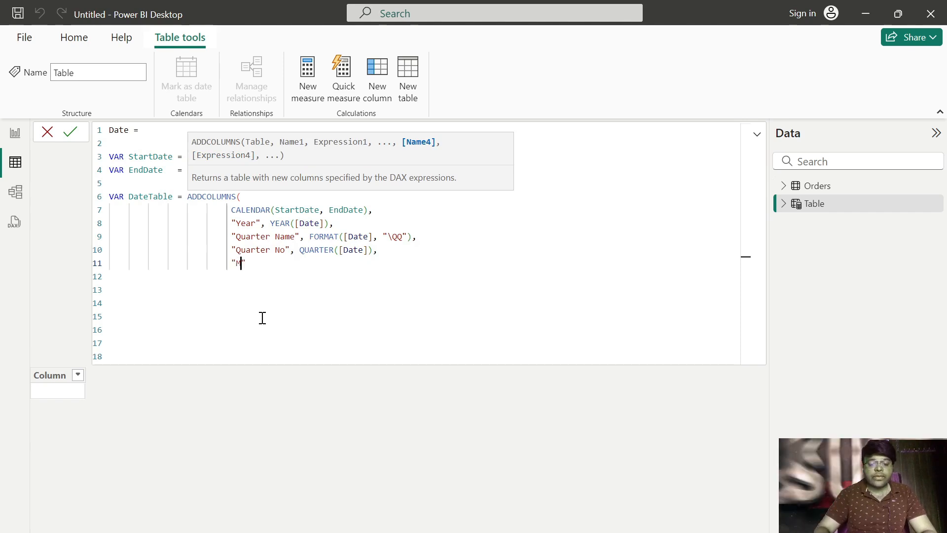
type("Name\"")
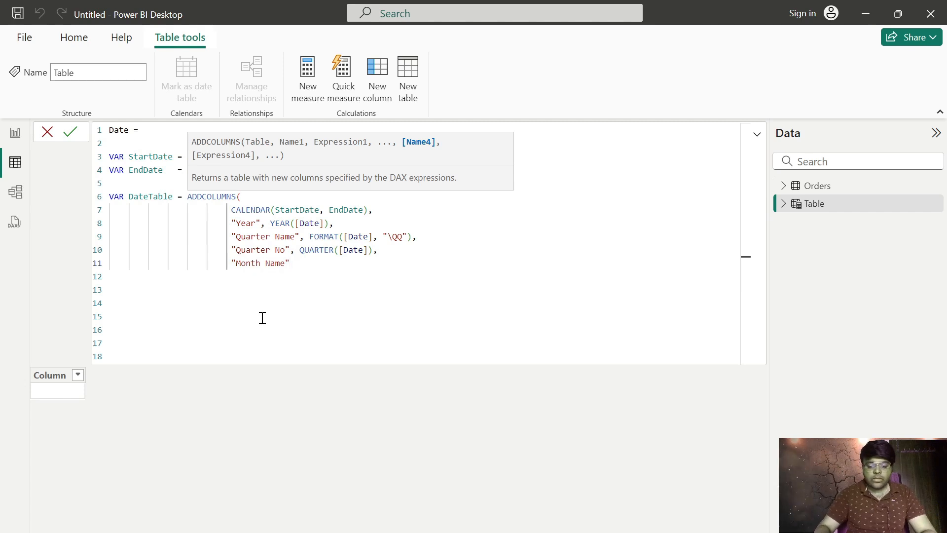
type(", For")
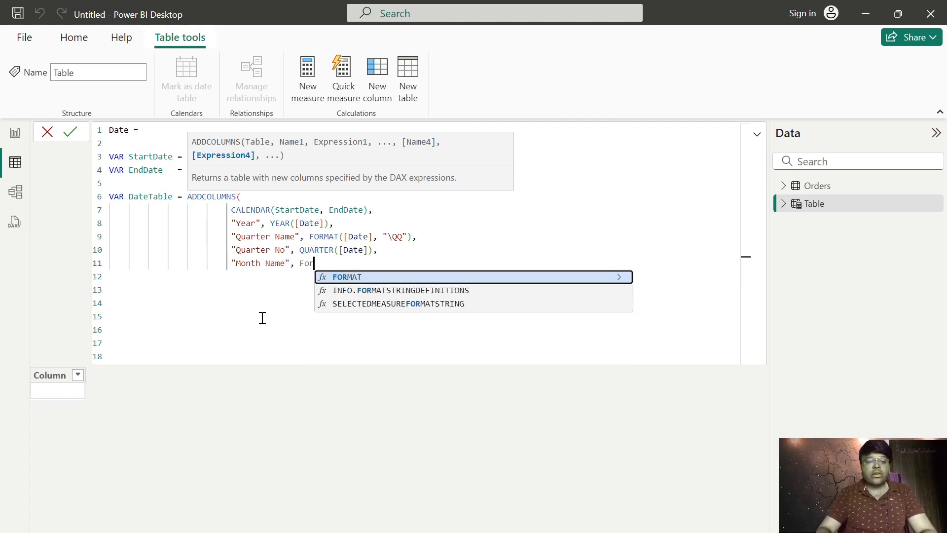
key("Tab")
type("([date")
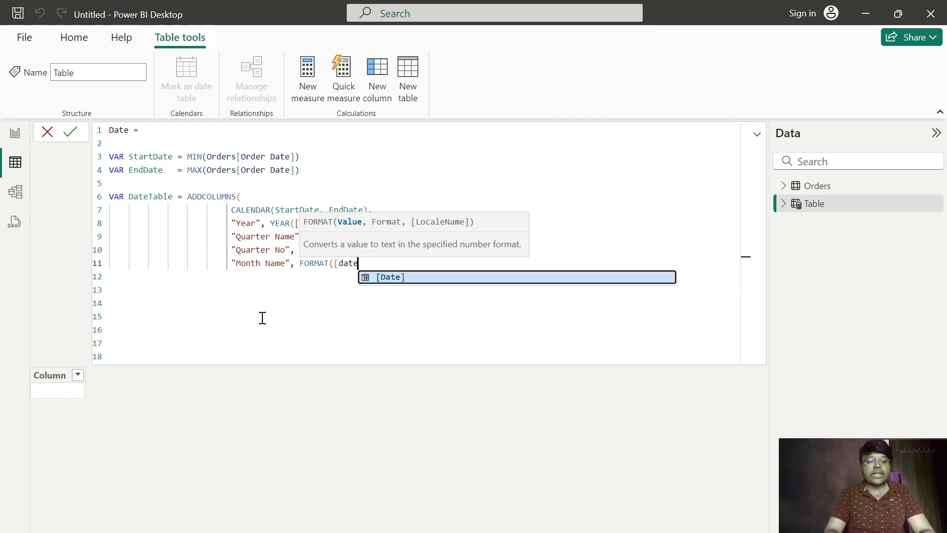
key("Tab")
type(",")
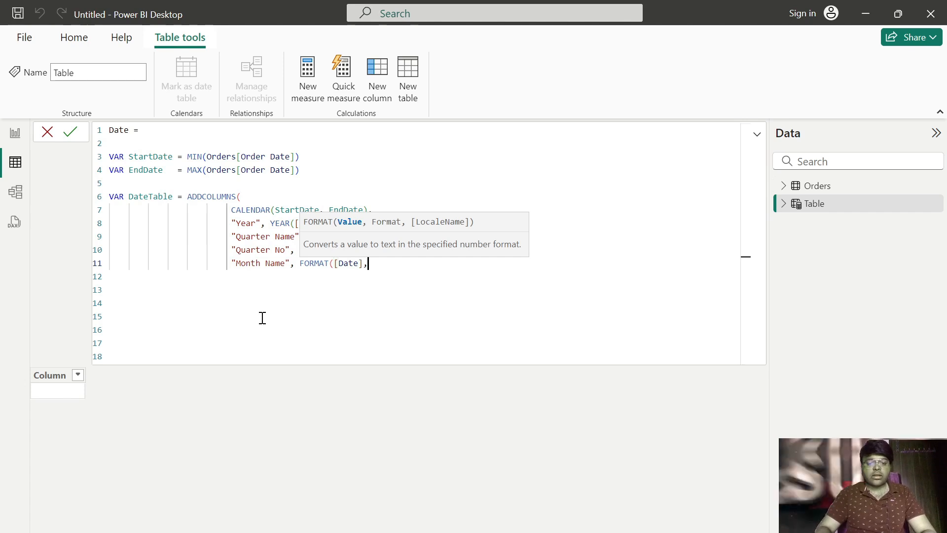
type(" \"\"")
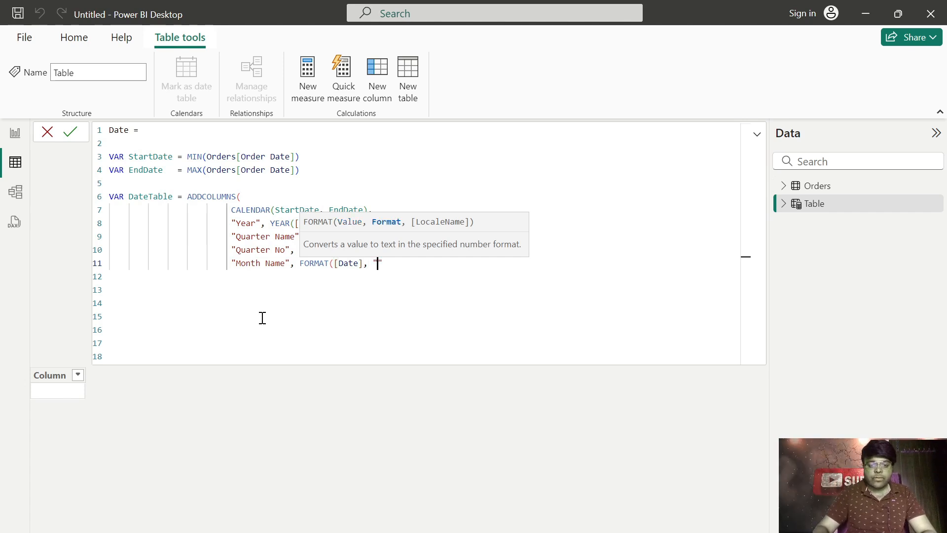
type("MMM")
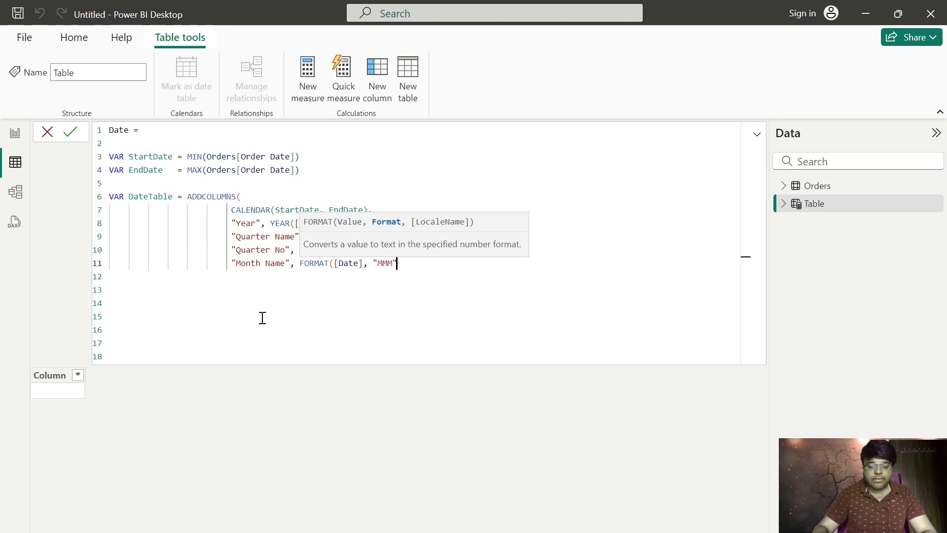
type("),")
key("shift+Return")
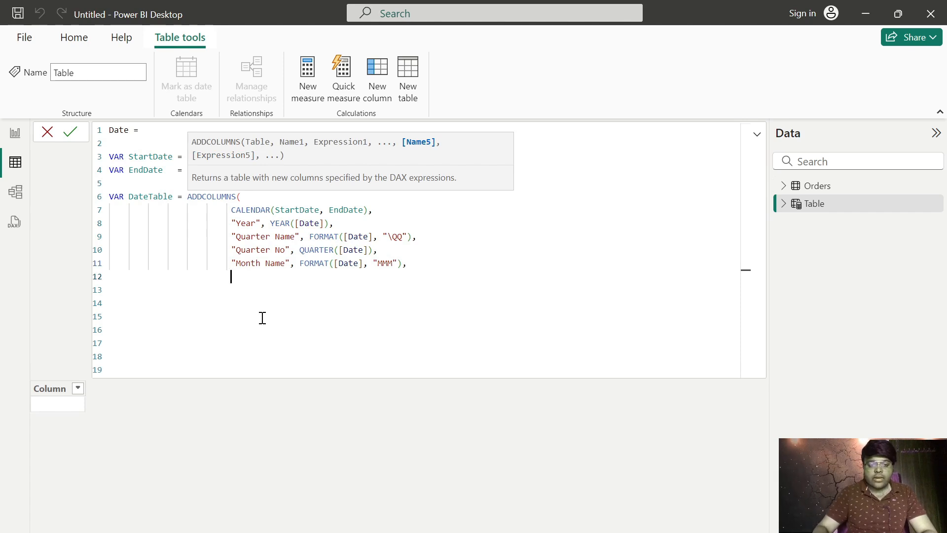
Step: Below the Month Name line, add a "Month No" column defined as MONTH([Date]), followed by a comma
type("\"")
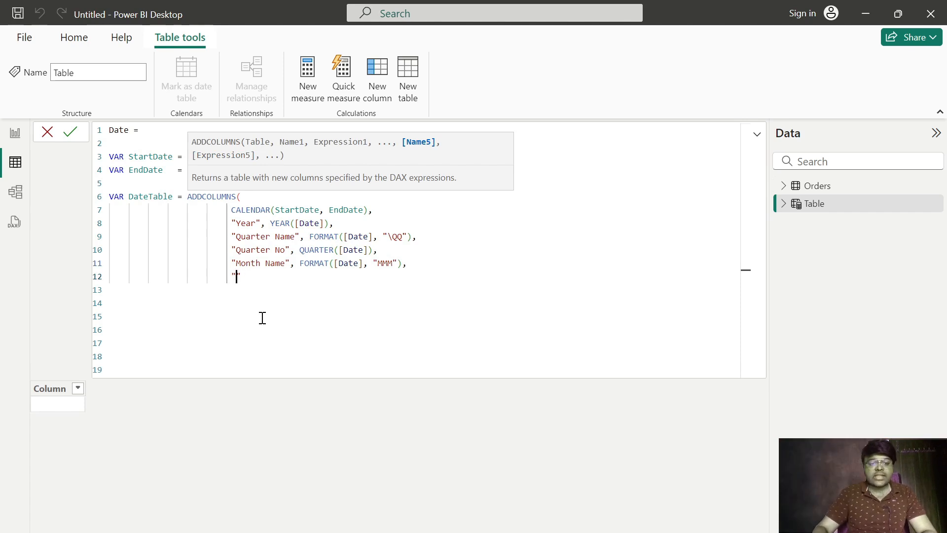
type("Month N")
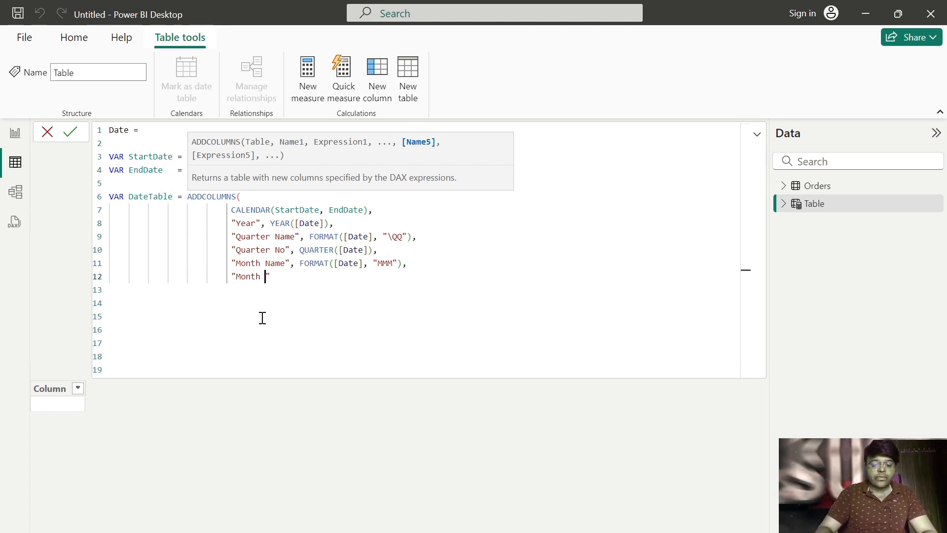
type("o\", ")
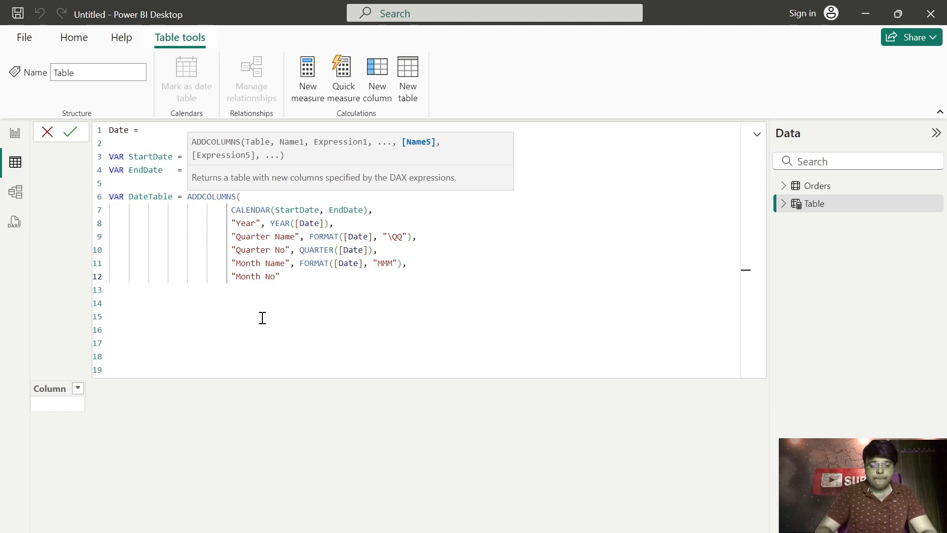
type("Mon")
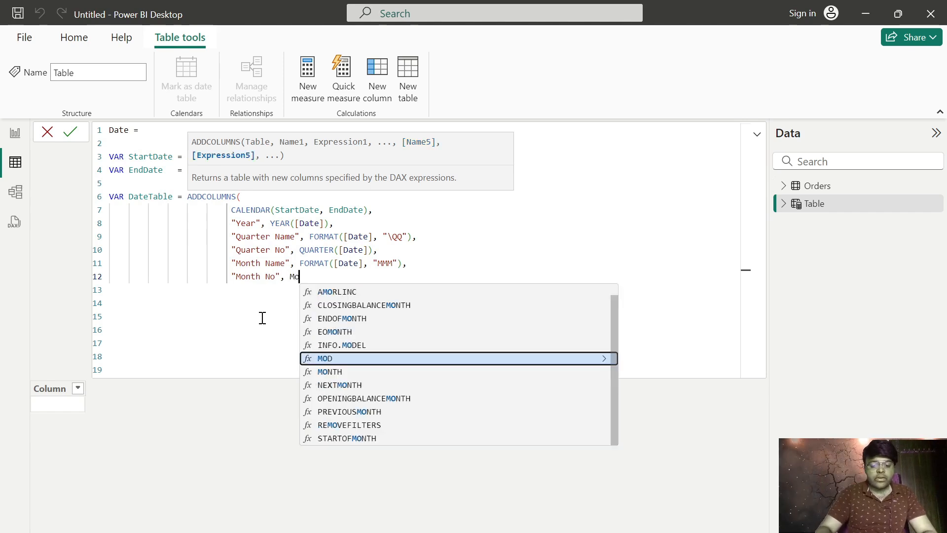
key("Tab")
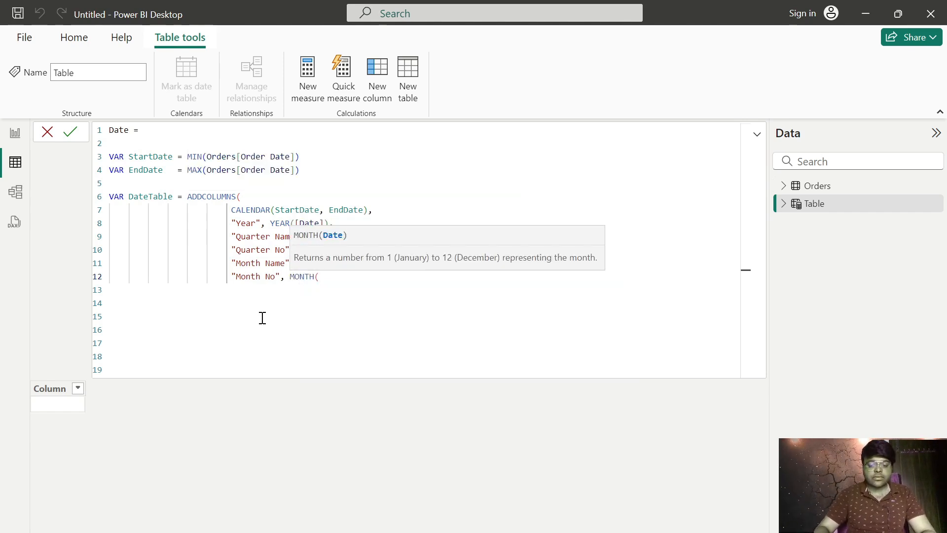
type("[da")
key("Tab")
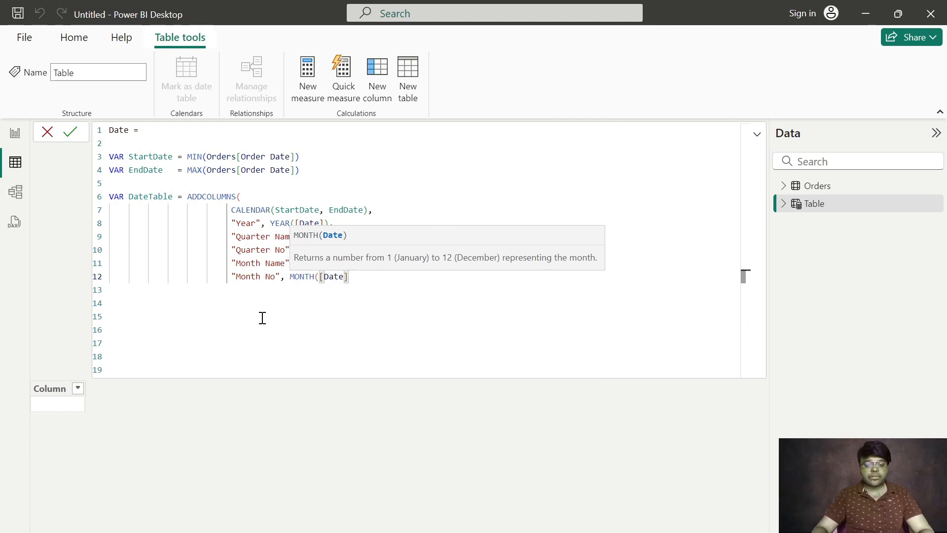
type("),")
key("shift+Return")
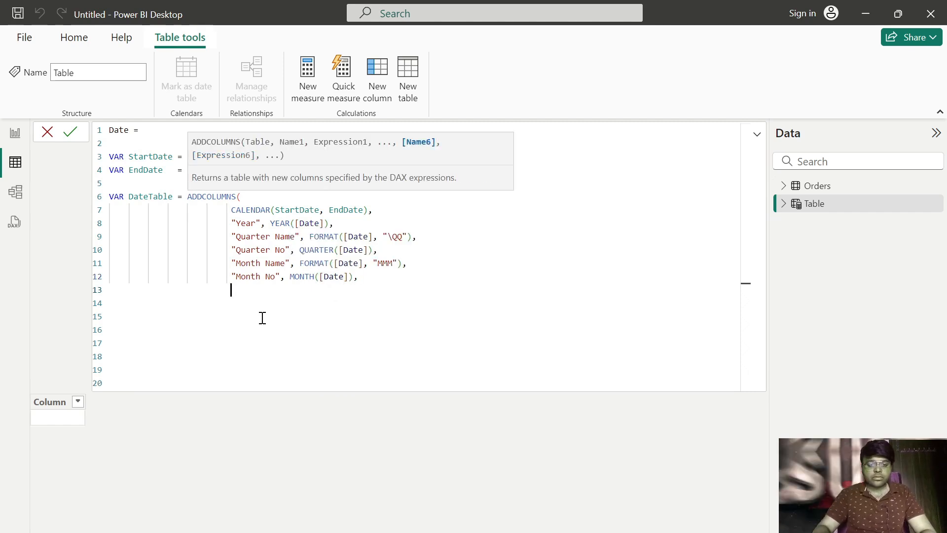
Step: Below the Month No line, add a "Week No" column defined as WEEKNUM([Date]), followed by a comma
type("\"\"")
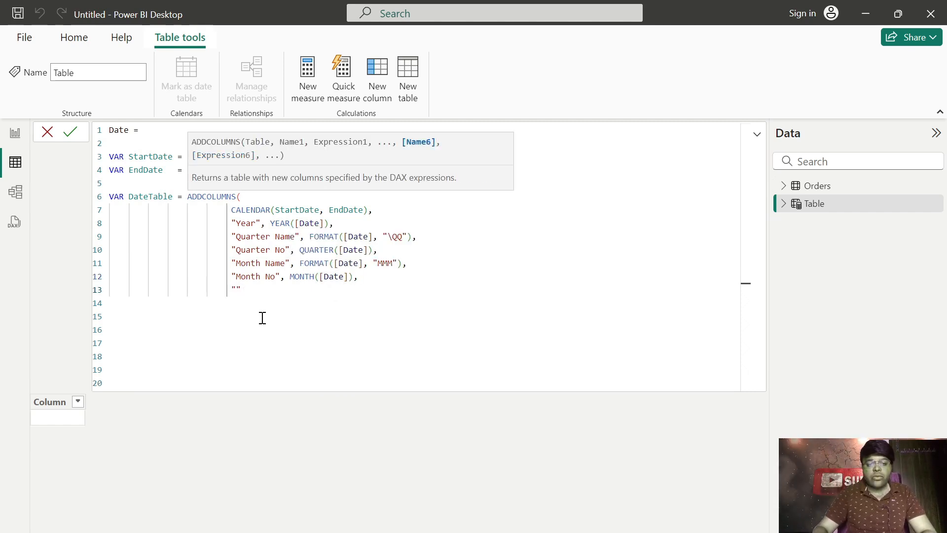
type("Week No\", ")
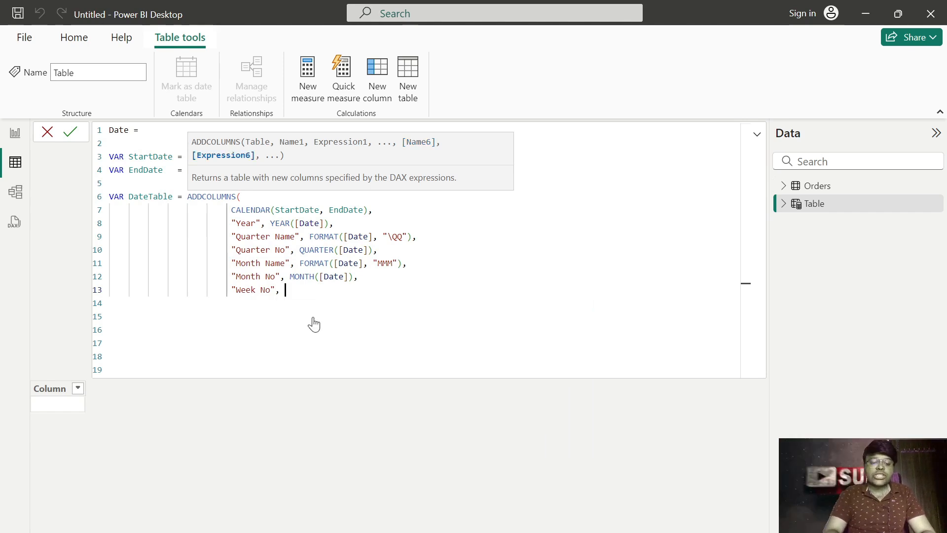
type("Wee")
key("Down")
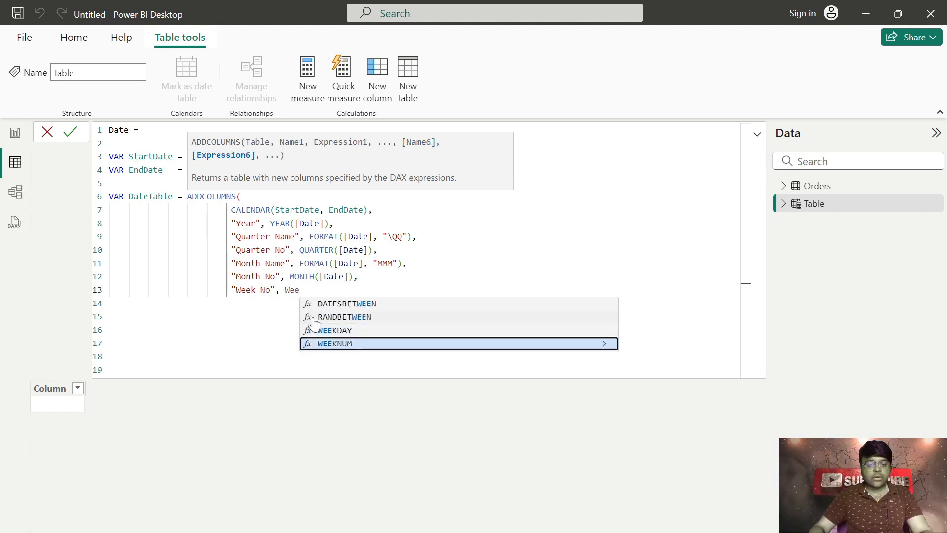
key("Tab")
type("[Da")
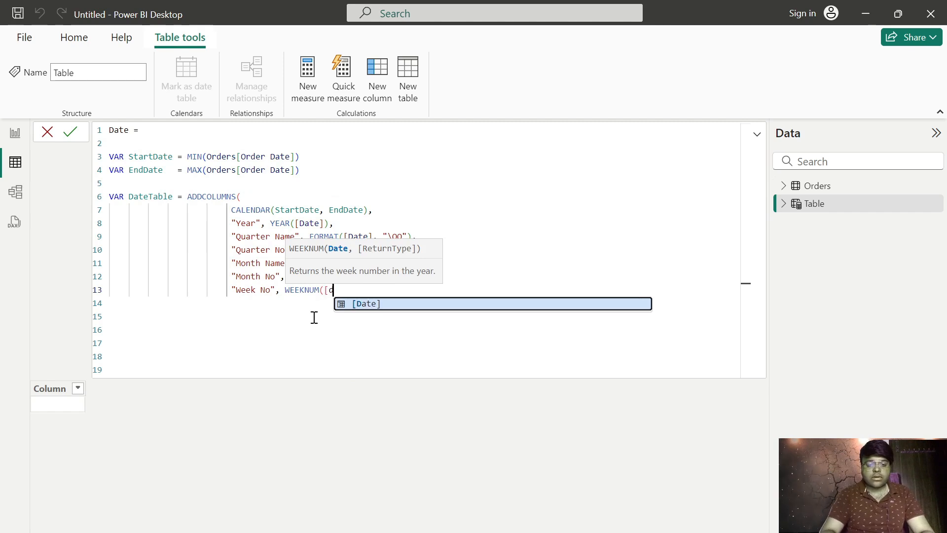
key("Tab")
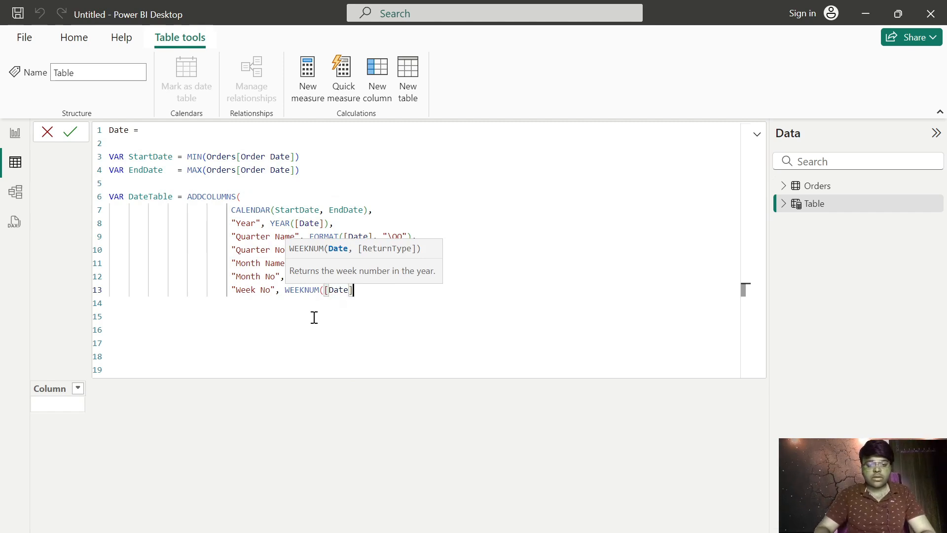
type("),")
key("Return")
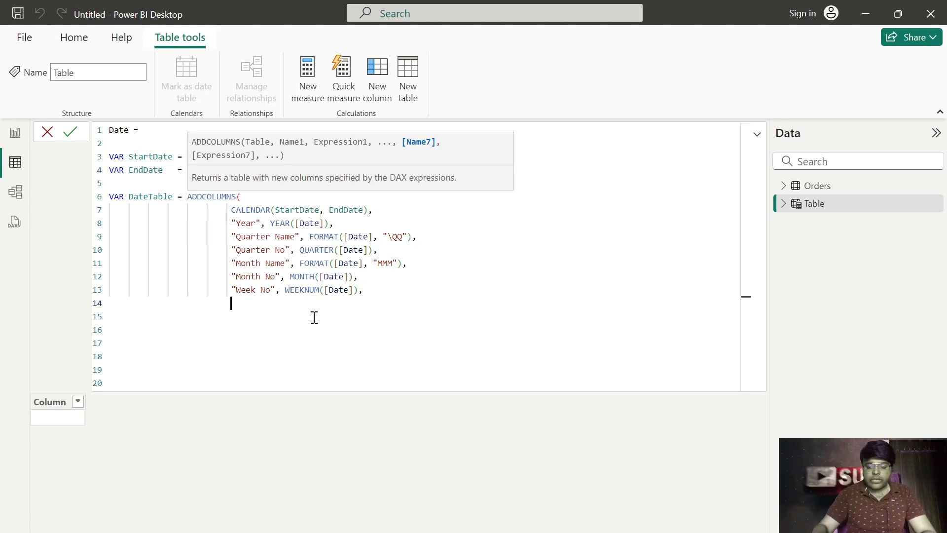
Step: On the line below Week No, enter the column name "Month Year" in quotation marks
type("\"\"")
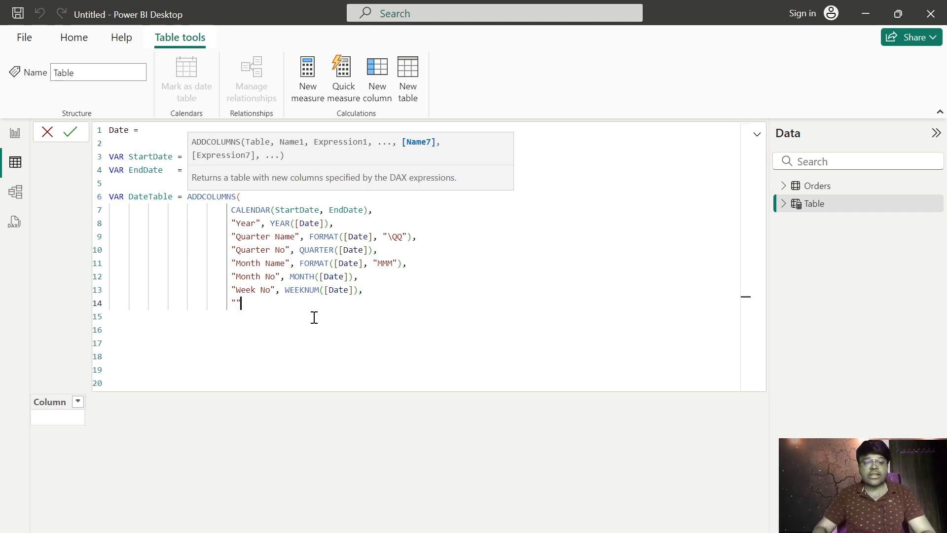
key("Left")
type("Month")
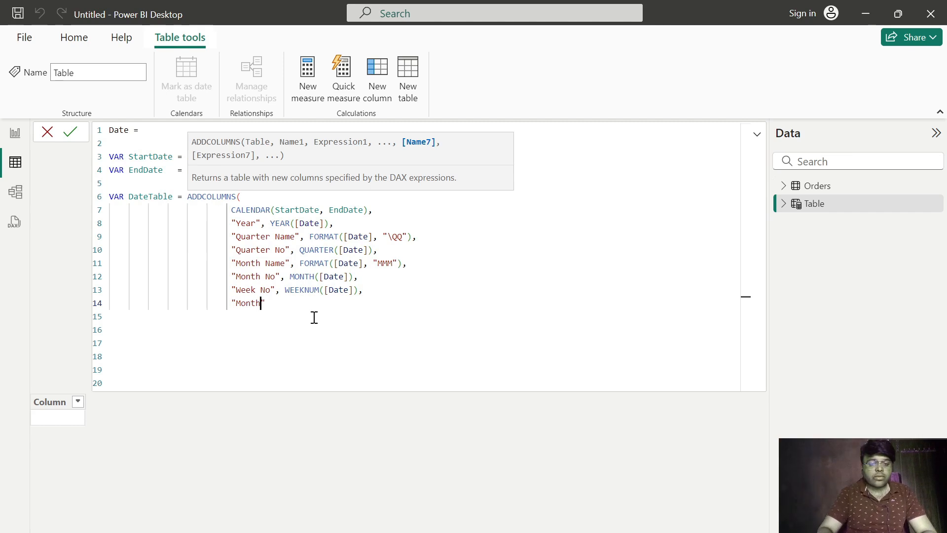
type(" Year")
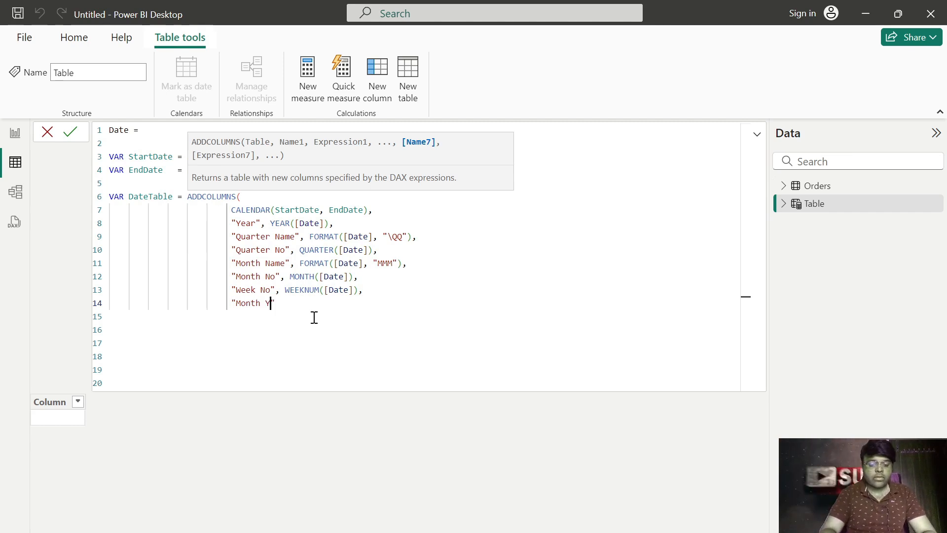
key("Right")
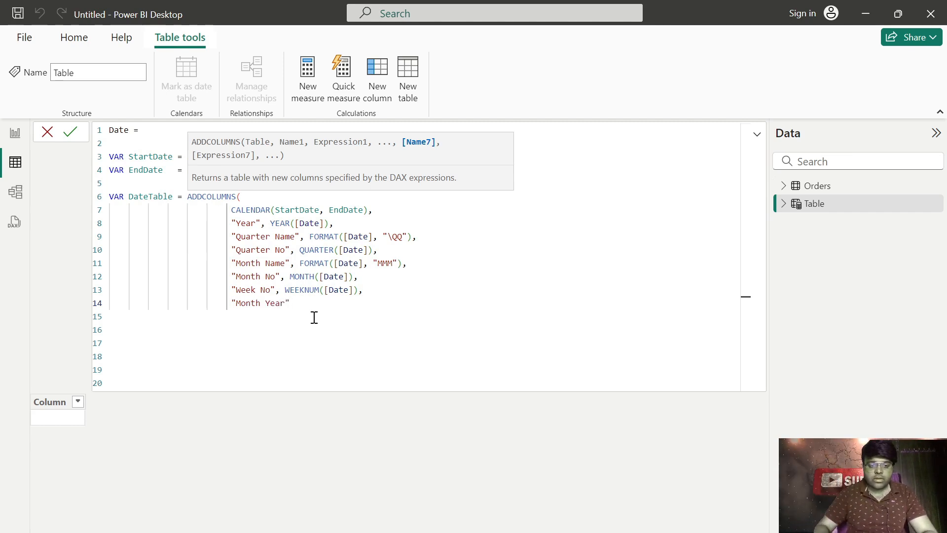
Step: Delete the whole "Week No" column line from the ADDCOLUMNS arguments, including its line break
left_click(233, 290)
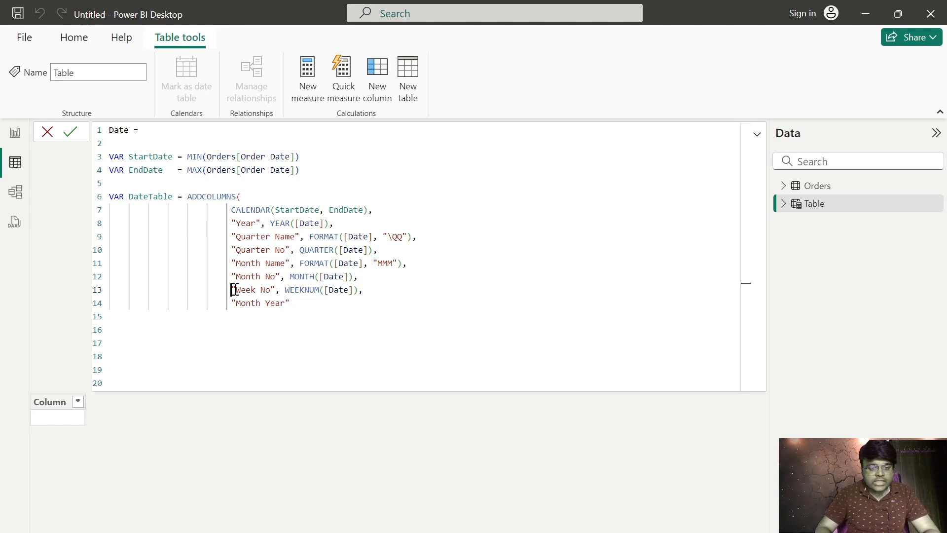
left_click_drag(234, 290, 366, 288)
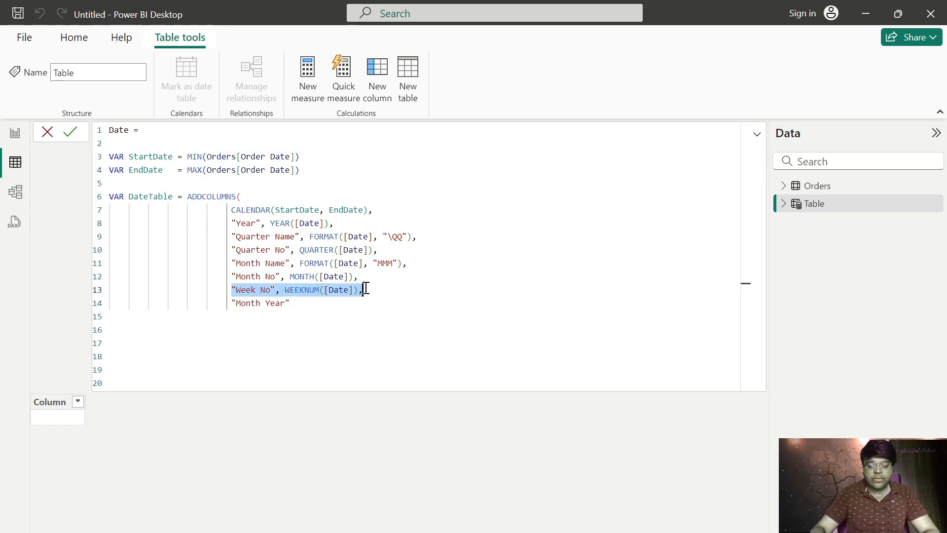
key("BackSpace")
key("BackSpace")
key("BackSpace")
key("BackSpace")
key("BackSpace")
key("BackSpace")
key("BackSpace")
key("BackSpace")
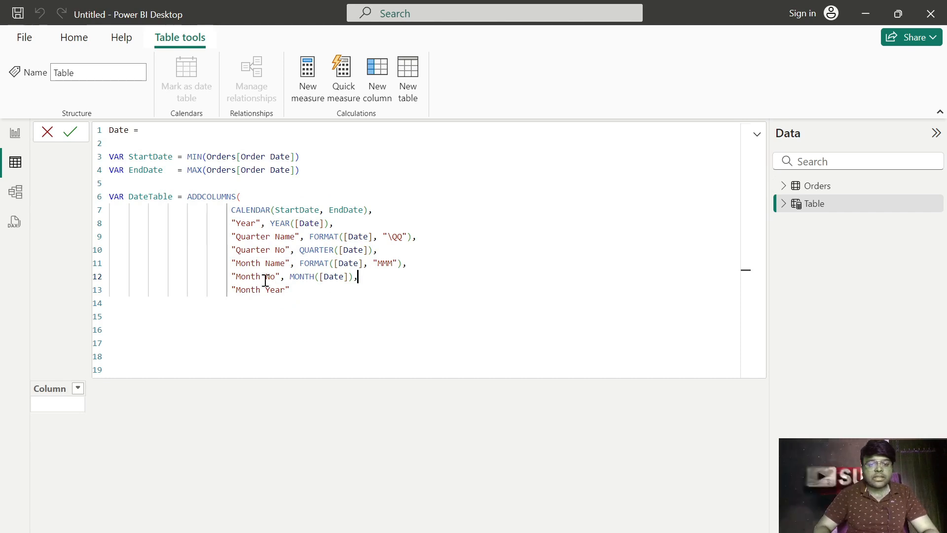
Step: Complete the "Month Year" column with the expression FORMAT([Date], "MMM YY"), followed by a comma
left_click(296, 292)
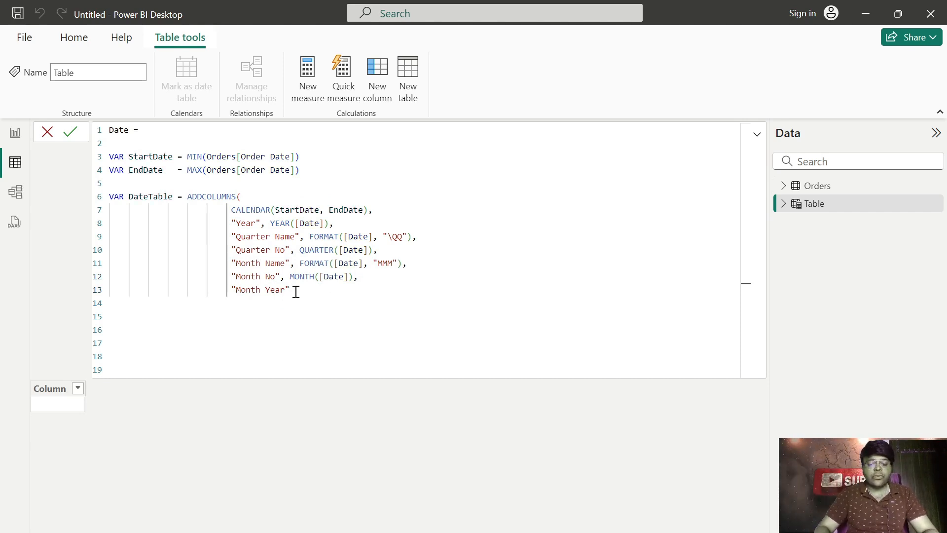
type(", F")
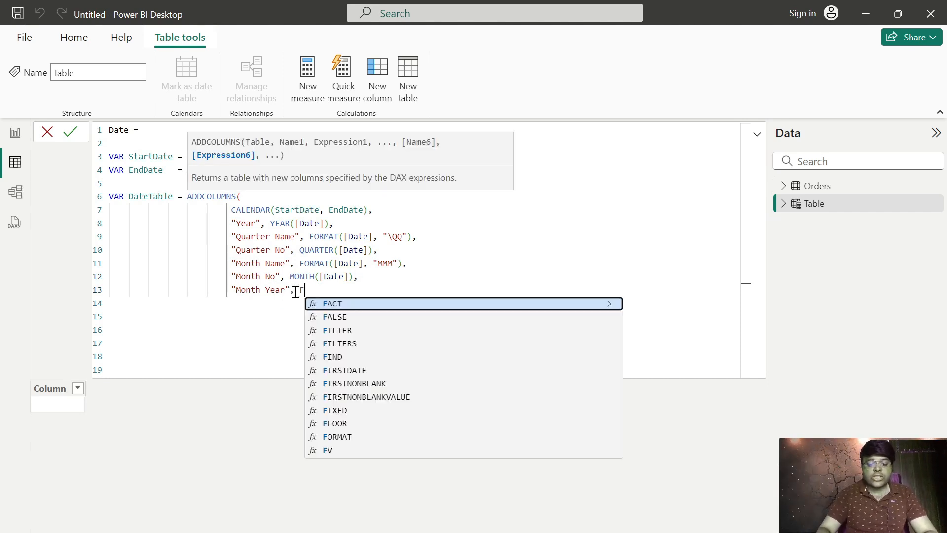
type("orm([date")
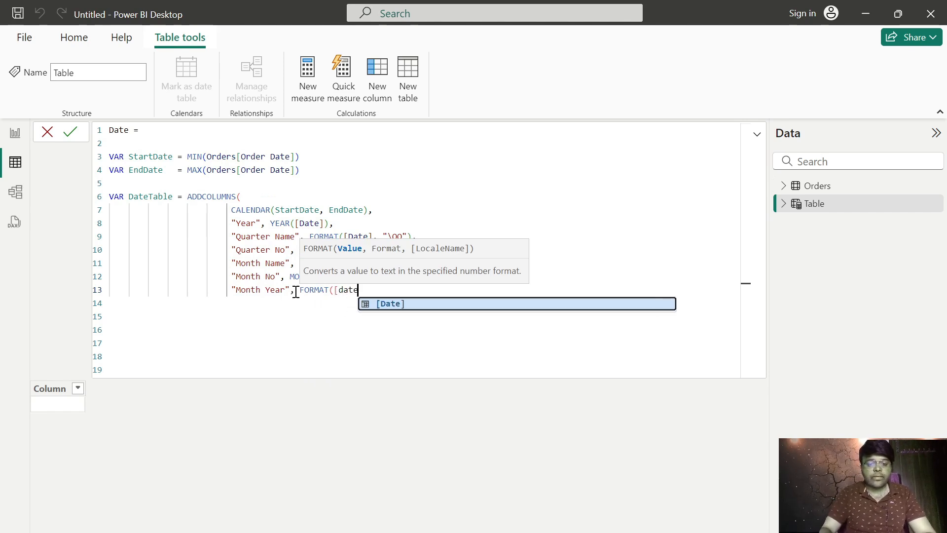
key("Tab")
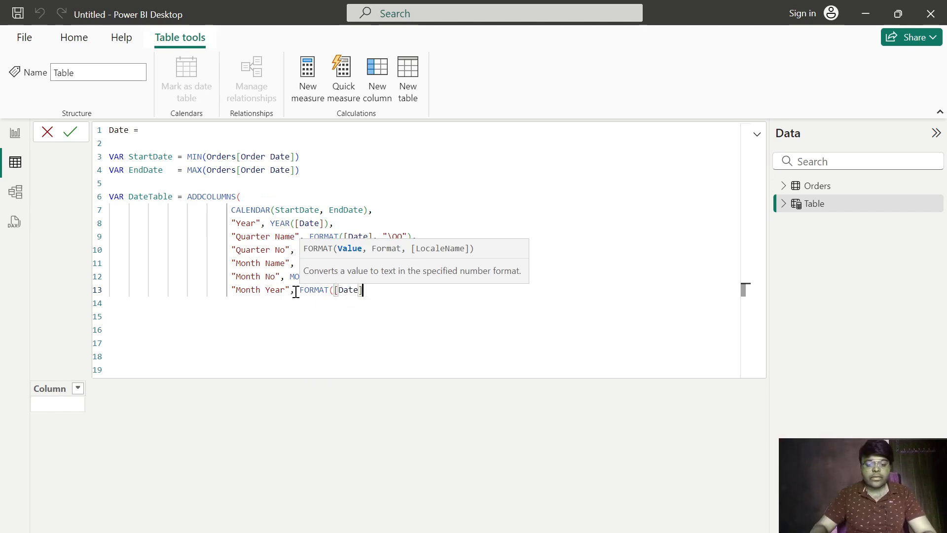
type(", \"")
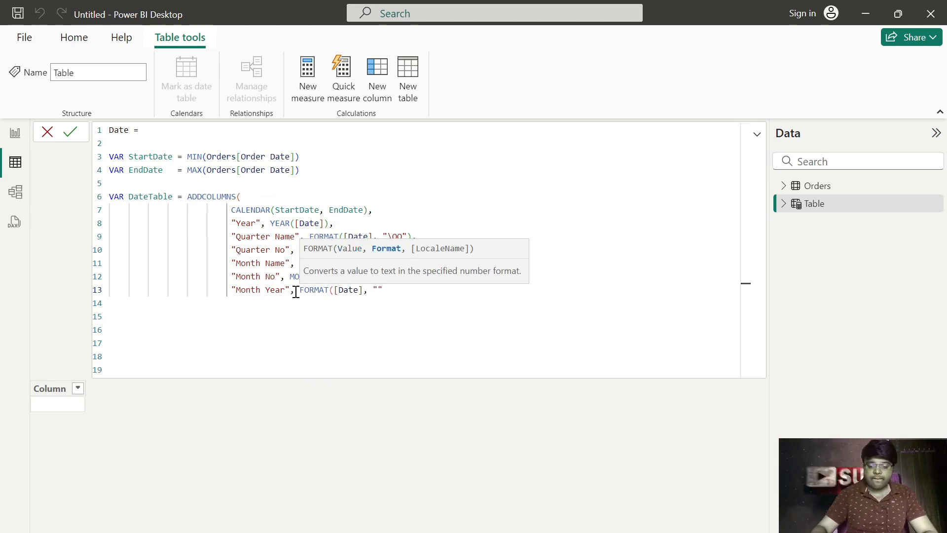
type("MMM")
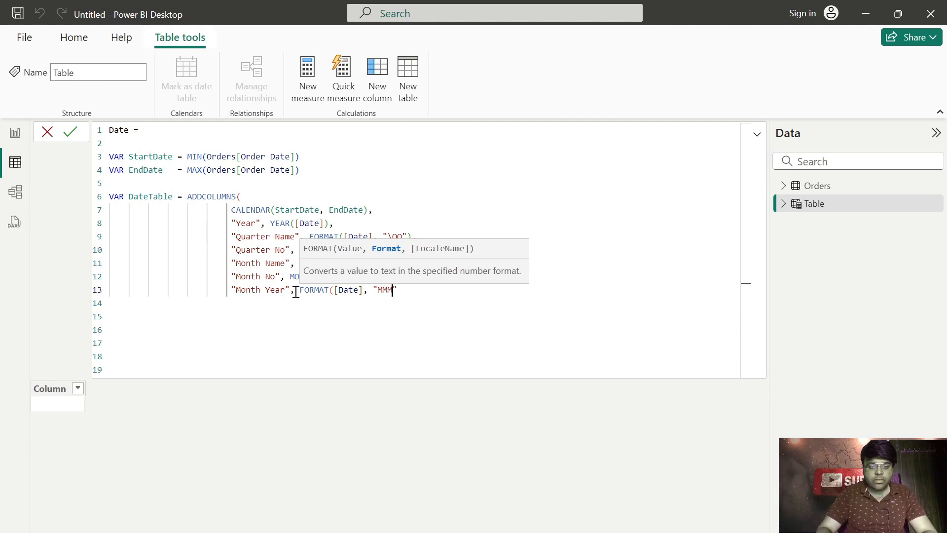
type(" YY")
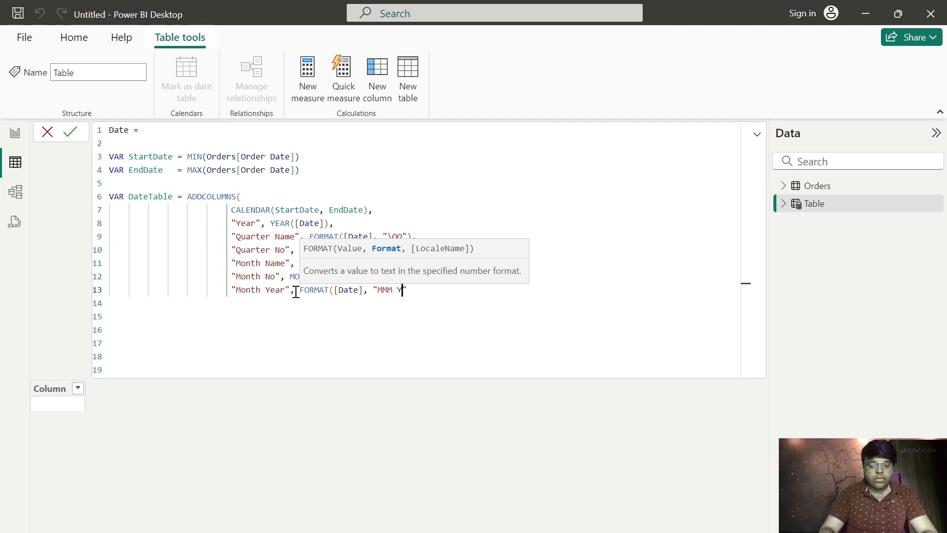
key("Right")
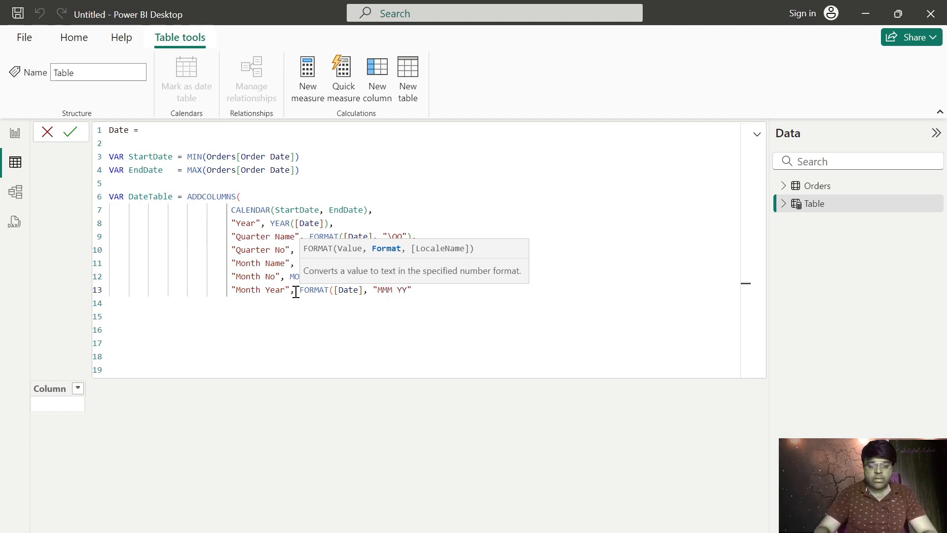
type(")")
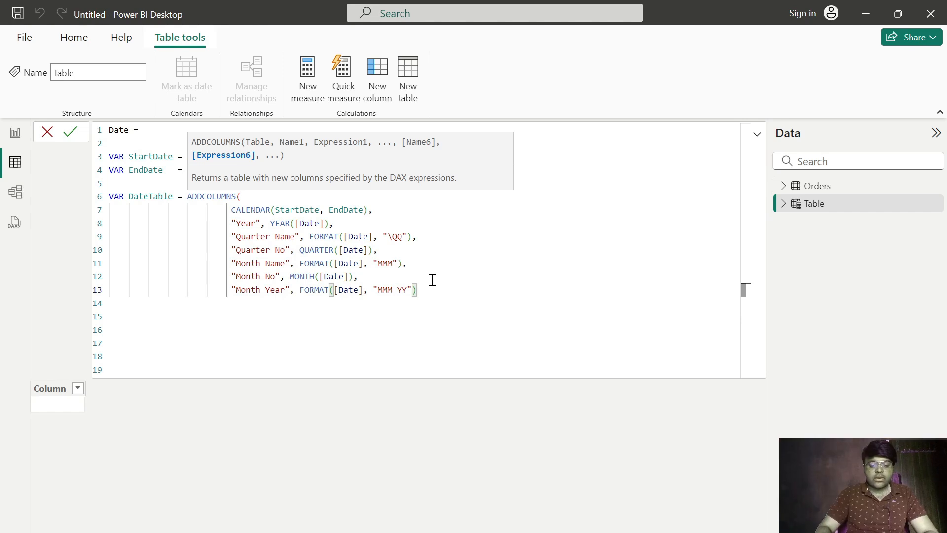
type(",")
Step: On a new line below Month Year, enter the column name "Month Year Sort" in quotation marks, followed by a comma
key("Return")
type("Mont")
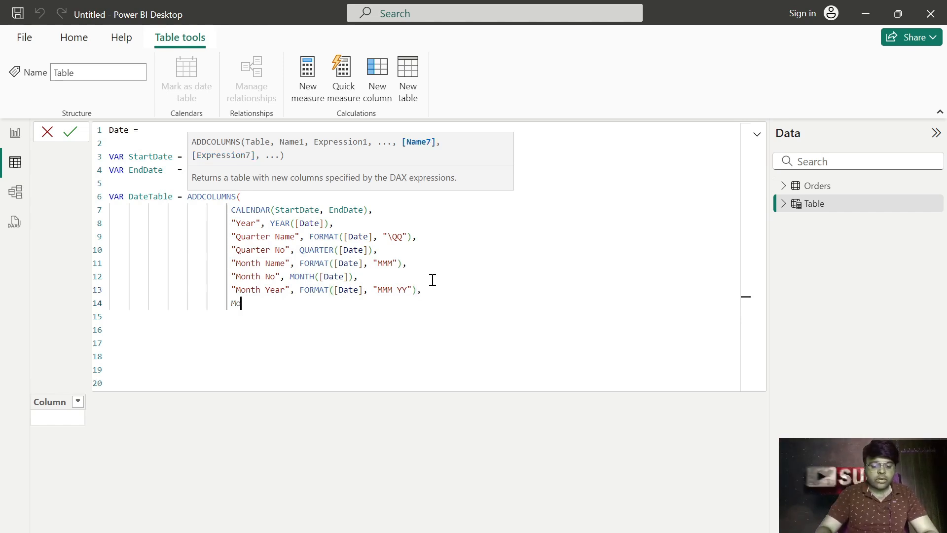
key("BackSpace")
key("BackSpace")
key("BackSpace")
key("BackSpace")
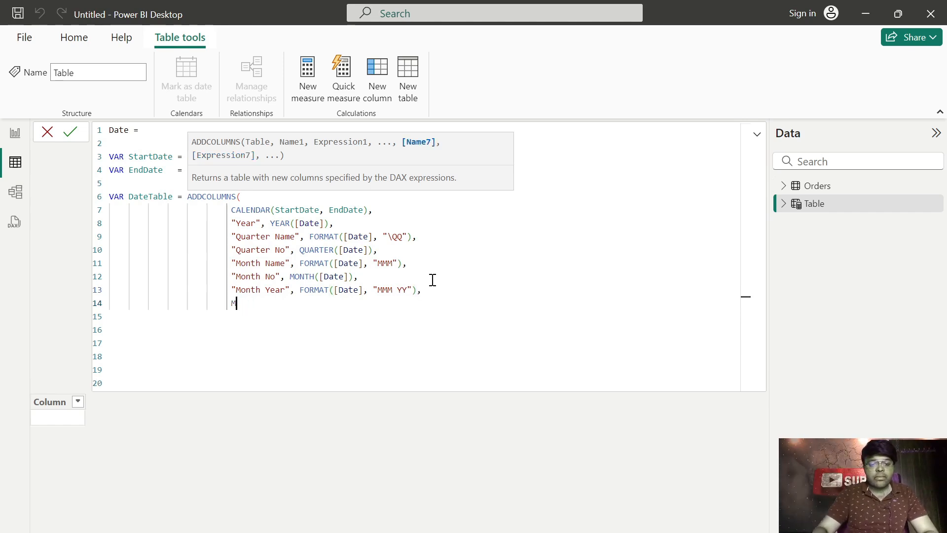
type("\"\"")
key("Left")
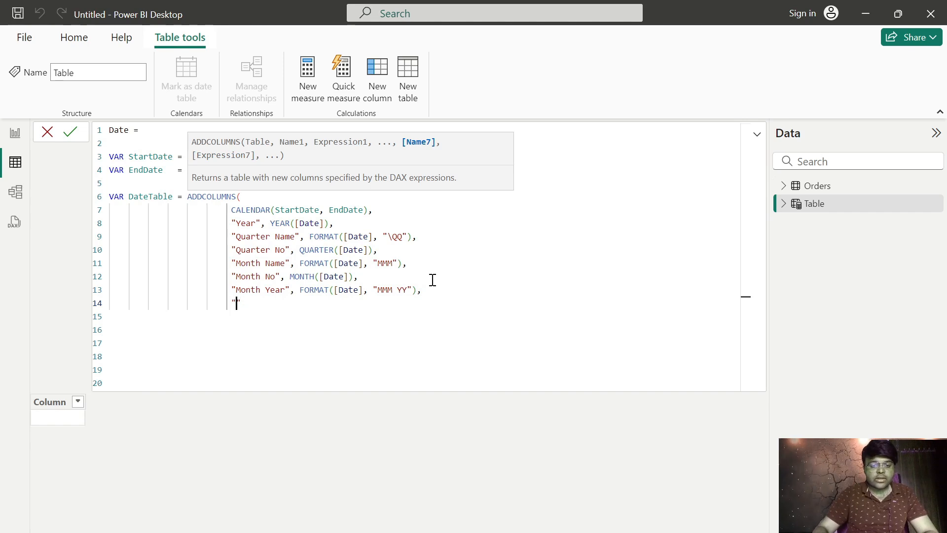
type("Month Y")
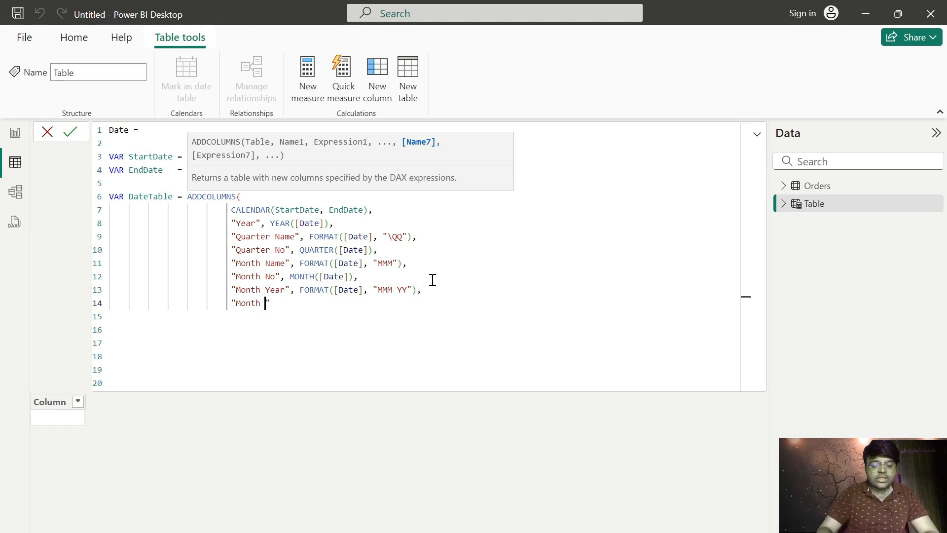
type("ear So")
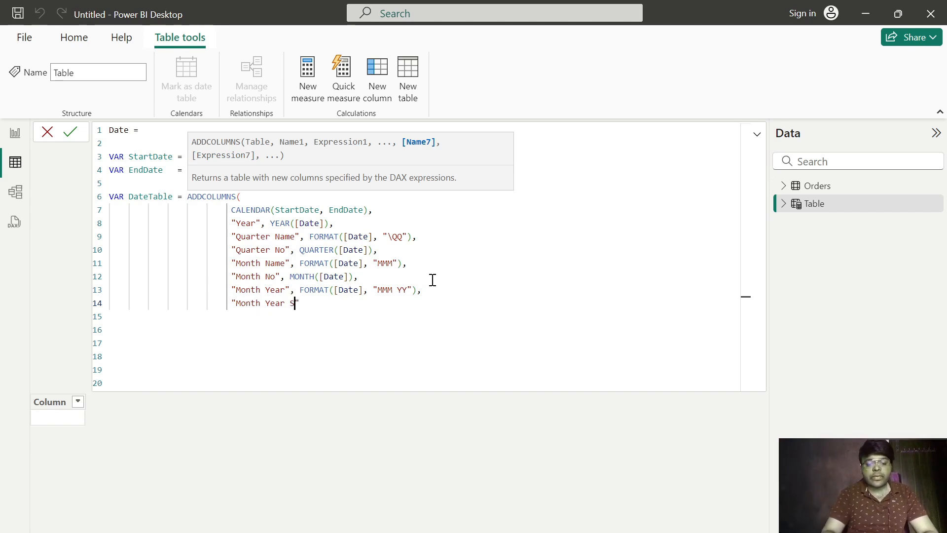
type("rt")
key("Right")
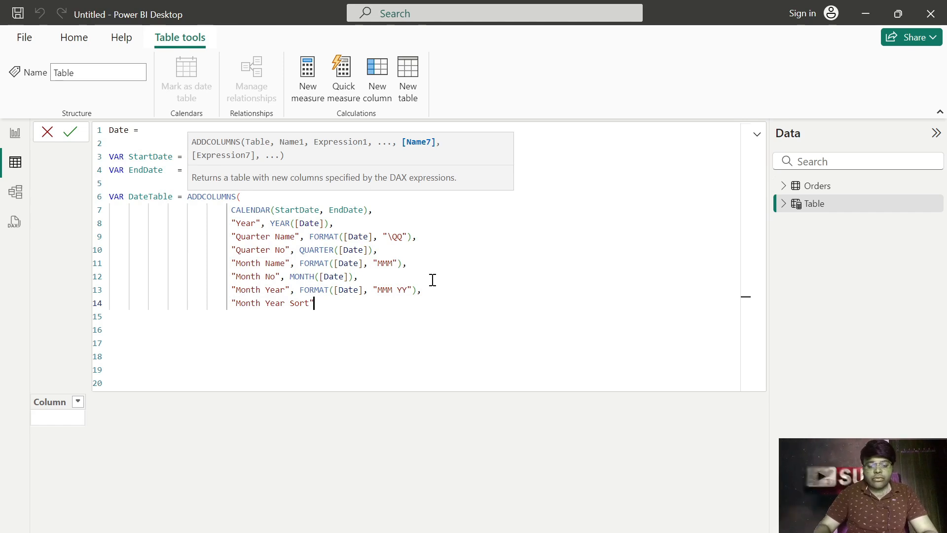
type(",")
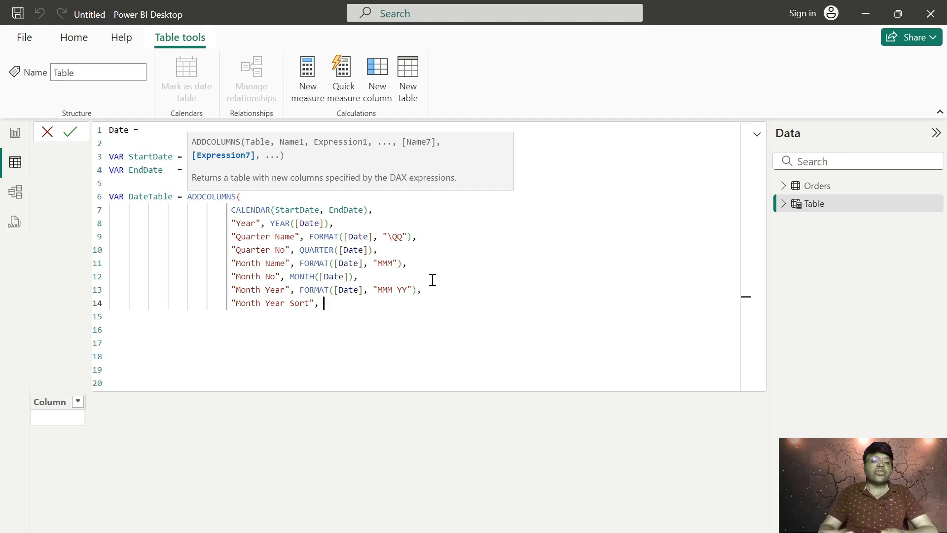
Step: Define the "Month Year Sort" column with the expression FORMAT([Date], "MMYYYY")
type("Formt")
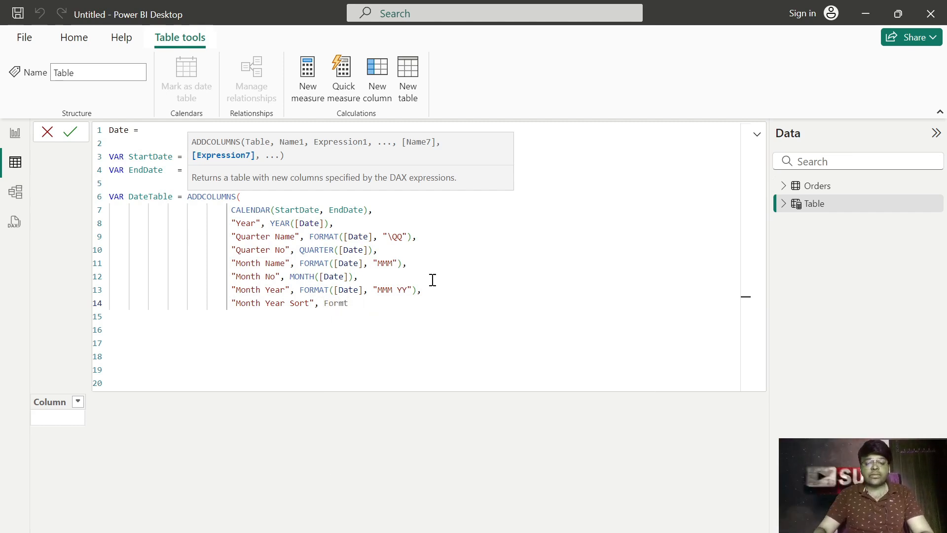
key("BackSpace")
key("BackSpace")
key("BackSpace")
key("Tab")
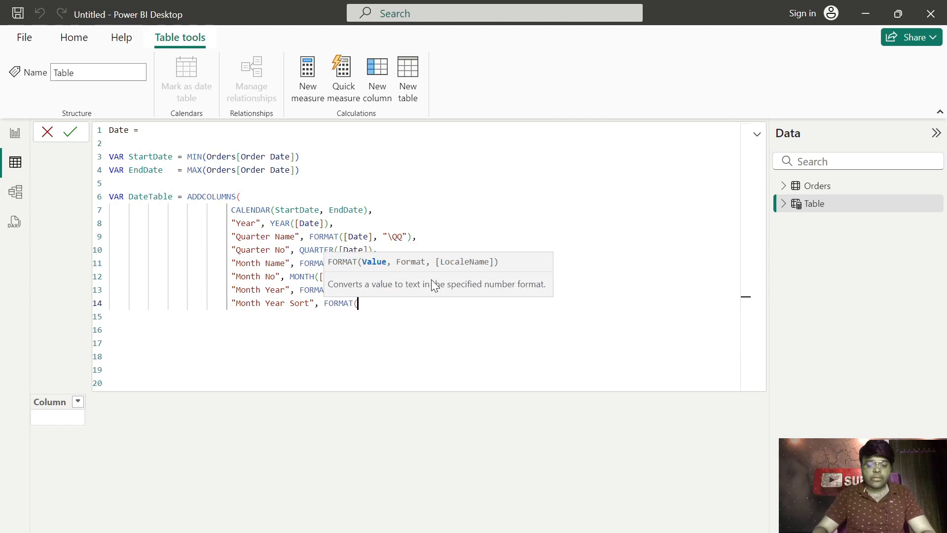
type("[Date]")
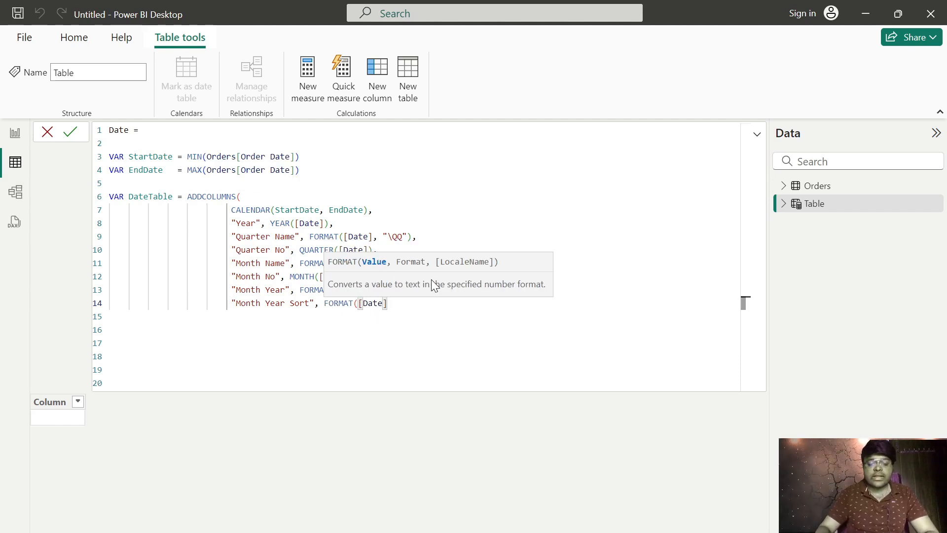
type(",")
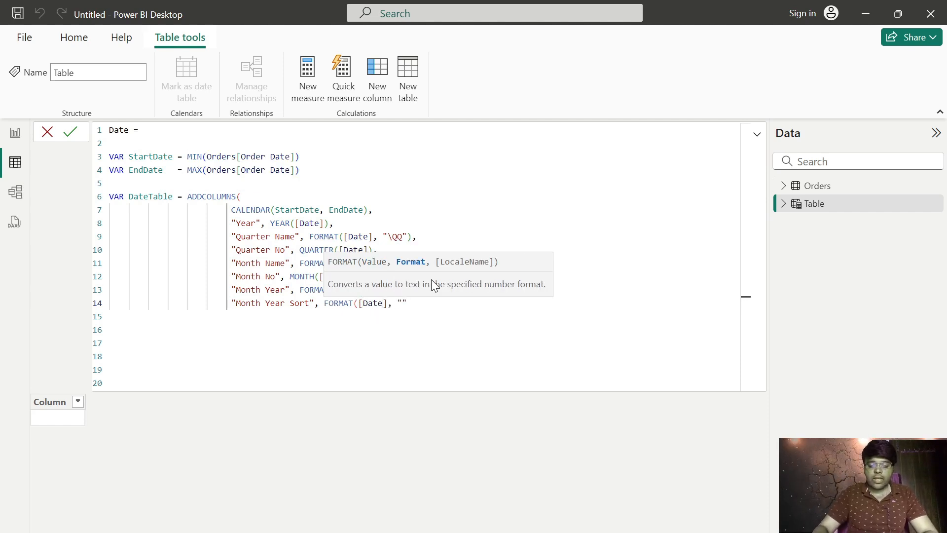
type("MMYYY")
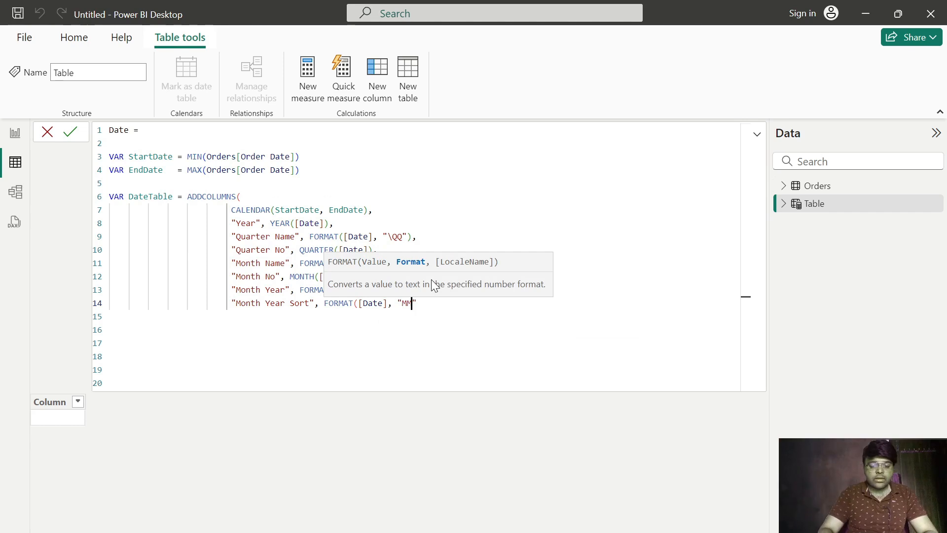
type("Y")
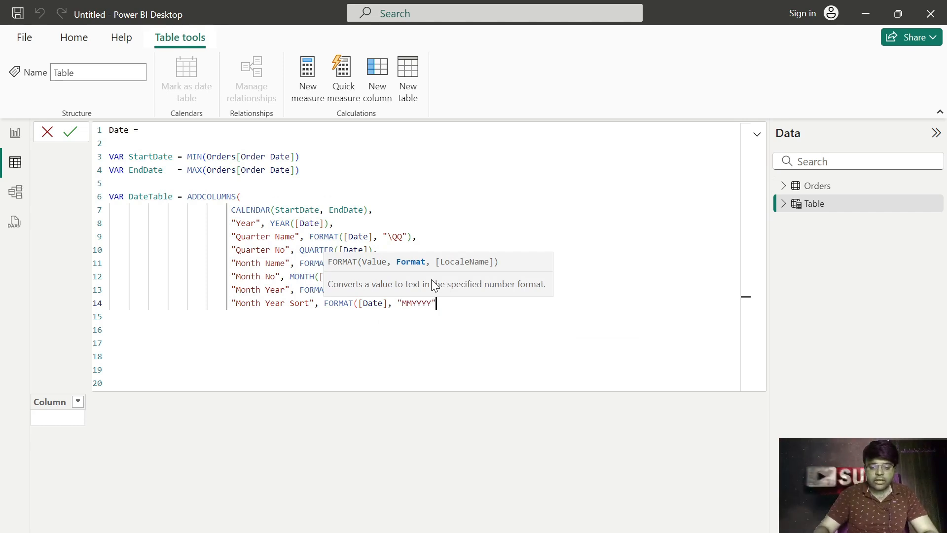
type("\")")
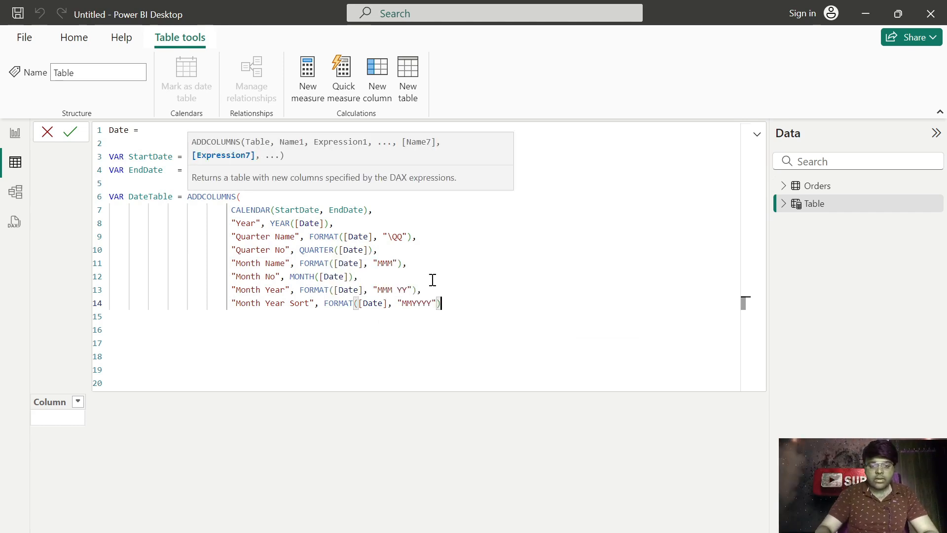
Step: Wrap the Month Year Sort column's FORMAT expression in a VALUE function and end the line with a comma
left_click(326, 303)
type("Val")
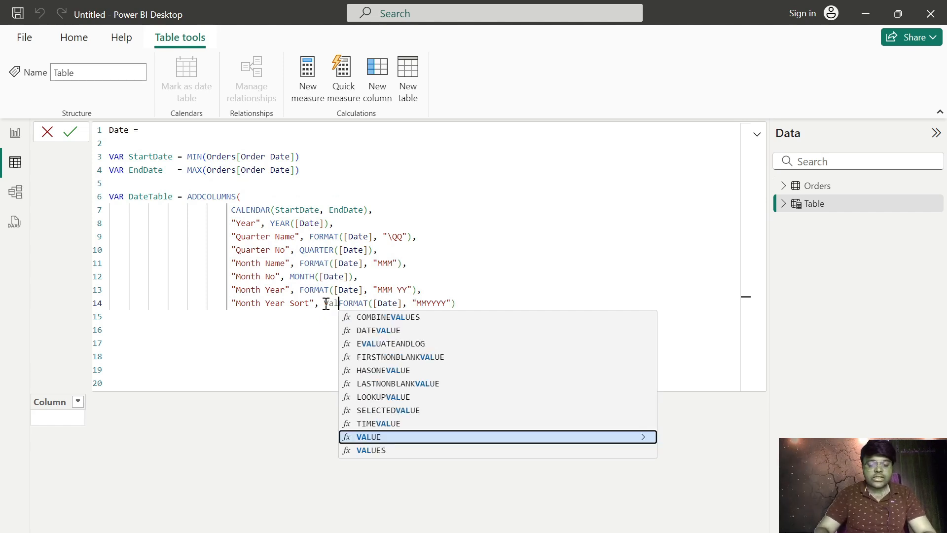
type("ue")
key("Tab")
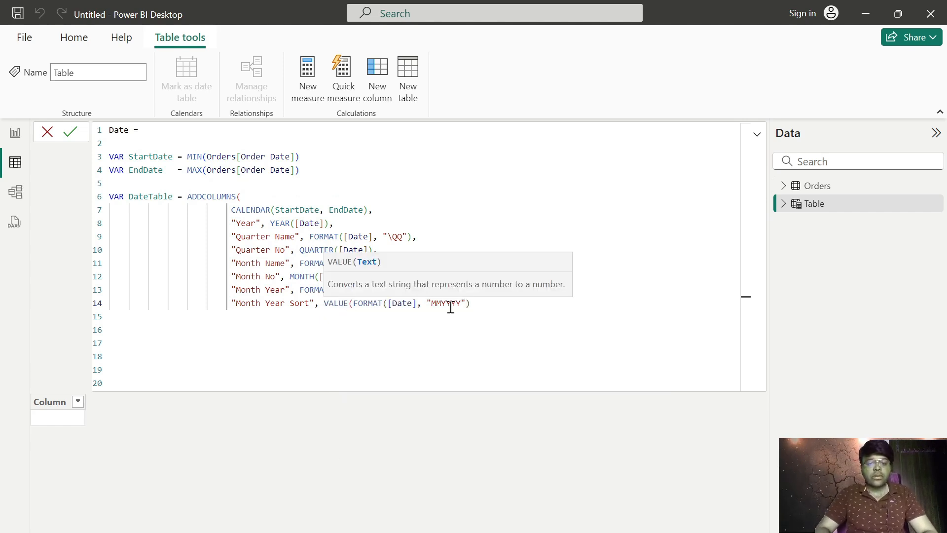
left_click(484, 304)
type(")),")
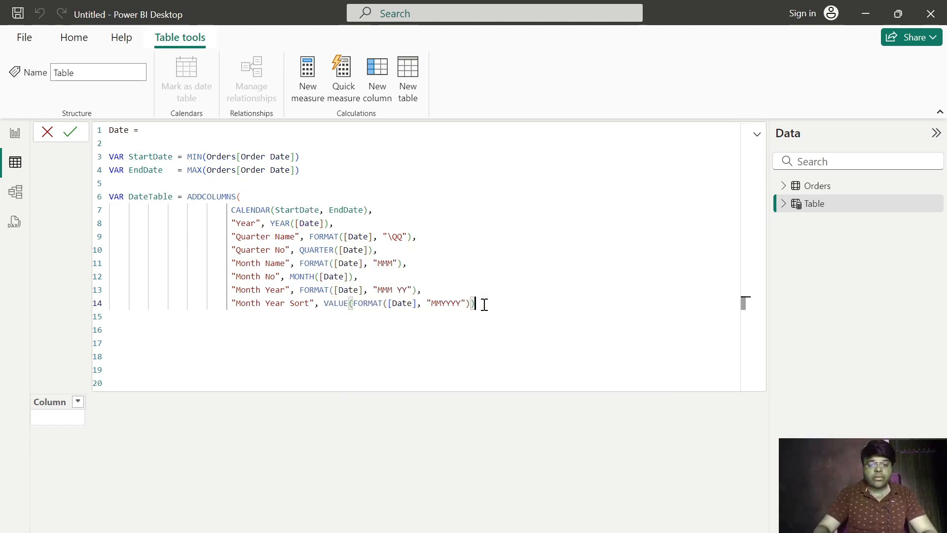
Step: Below the Month Year Sort line, add a "Week" column defined as WEEKNUM([Date]), followed by a comma
key("shift+Return")
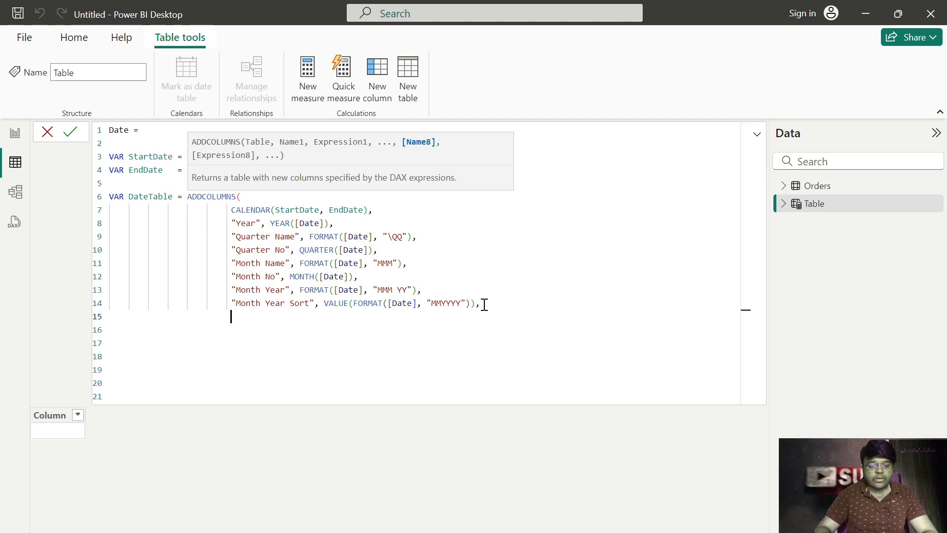
type("\"\"")
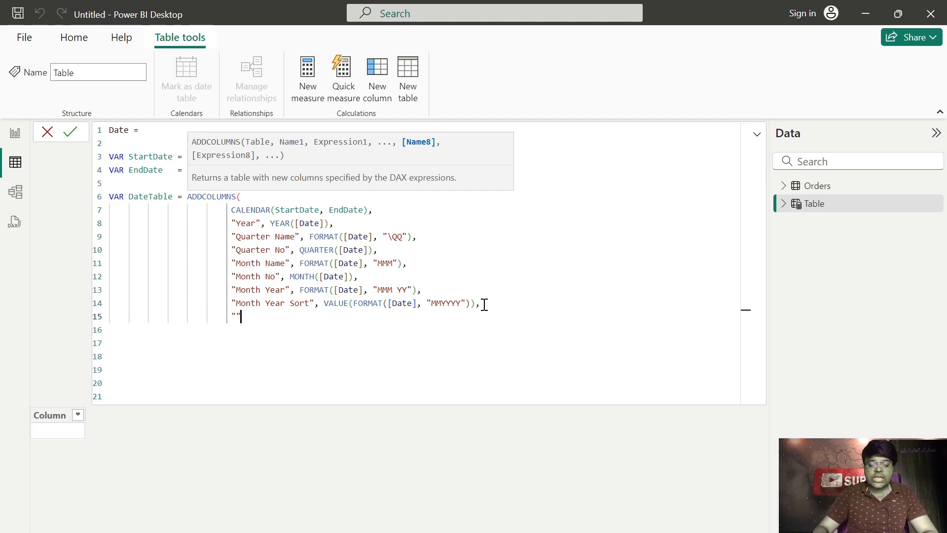
key("Left")
type("Wee")
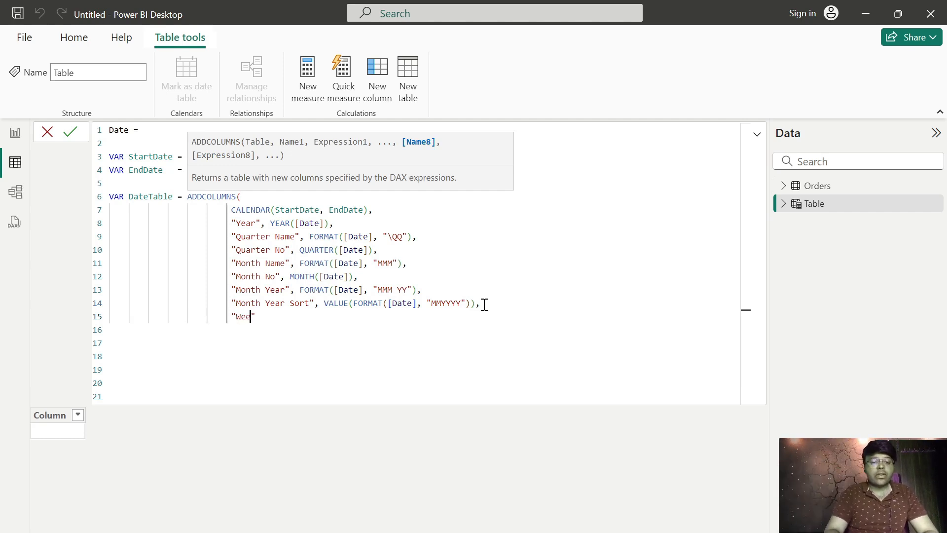
type("k\"")
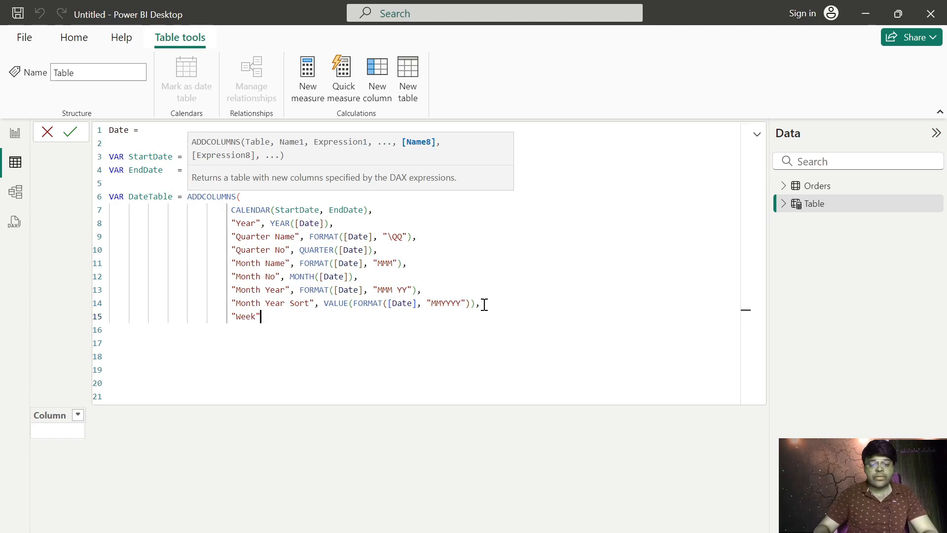
type(", Wee")
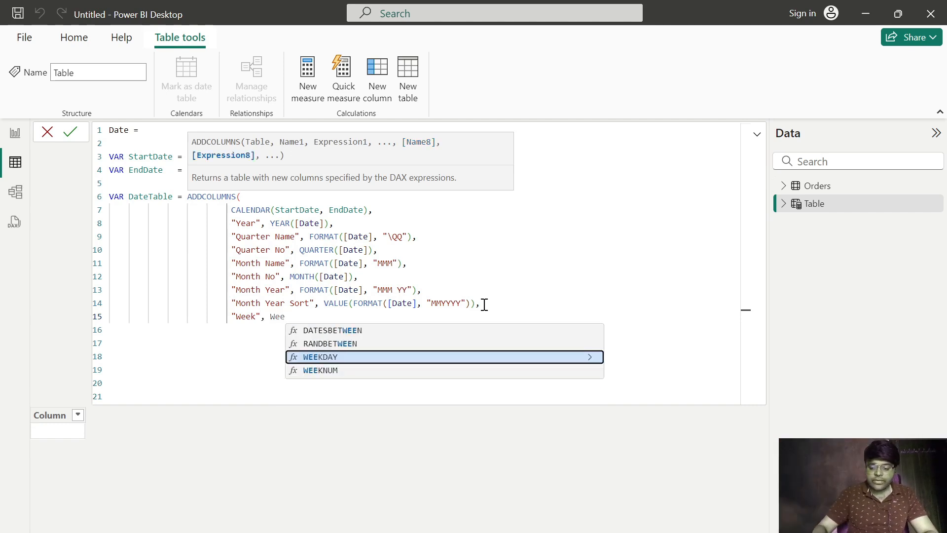
key("Down")
key("Tab")
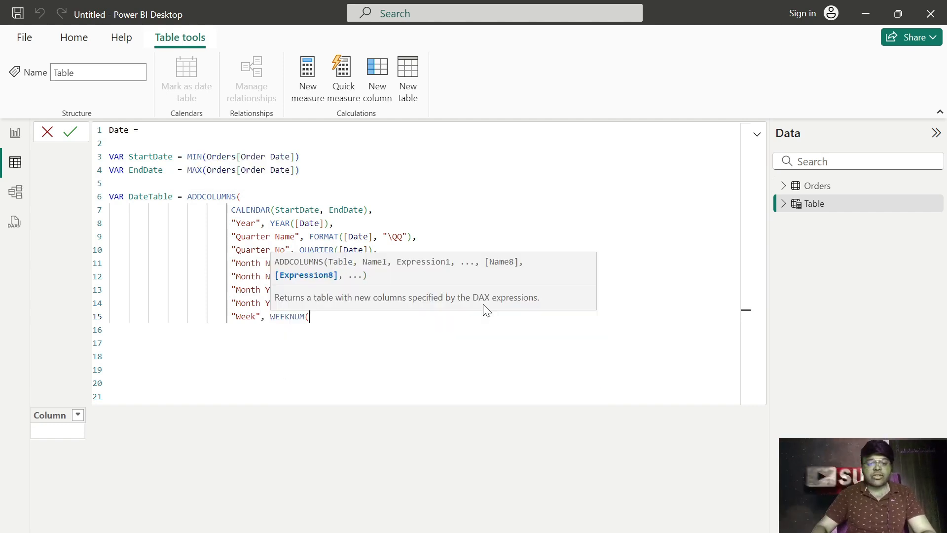
type("[date")
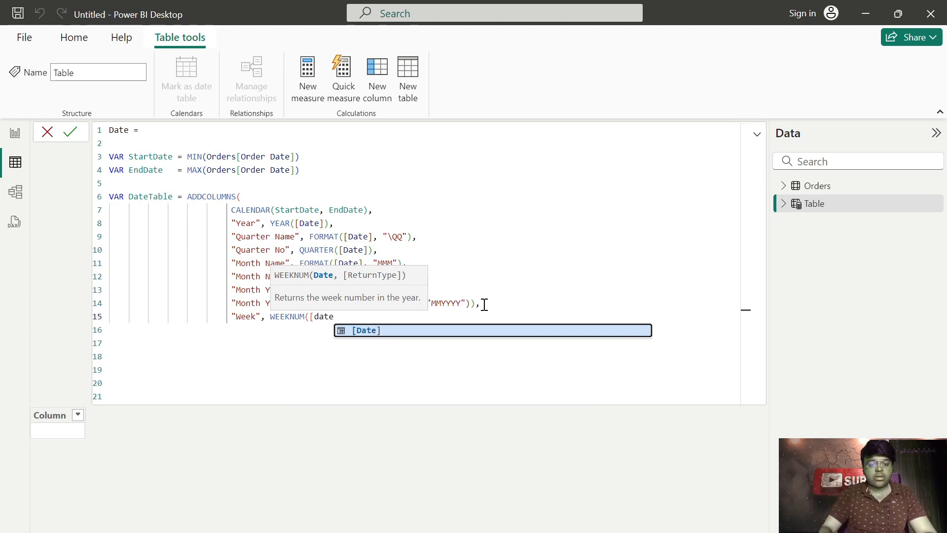
key("Tab")
type("),")
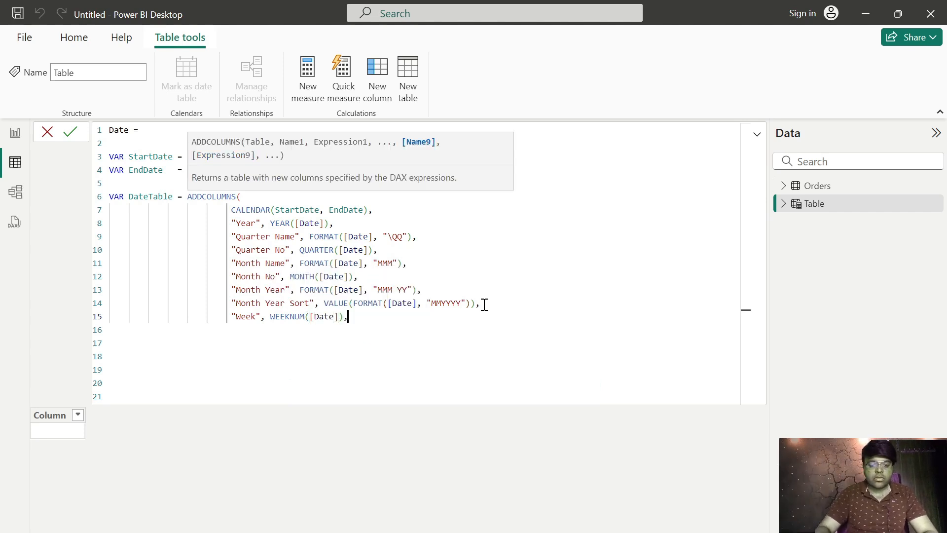
Step: On a new line below the Week column, enter the column name "Day Name" in quotation marks
key("Return")
type("\"\"")
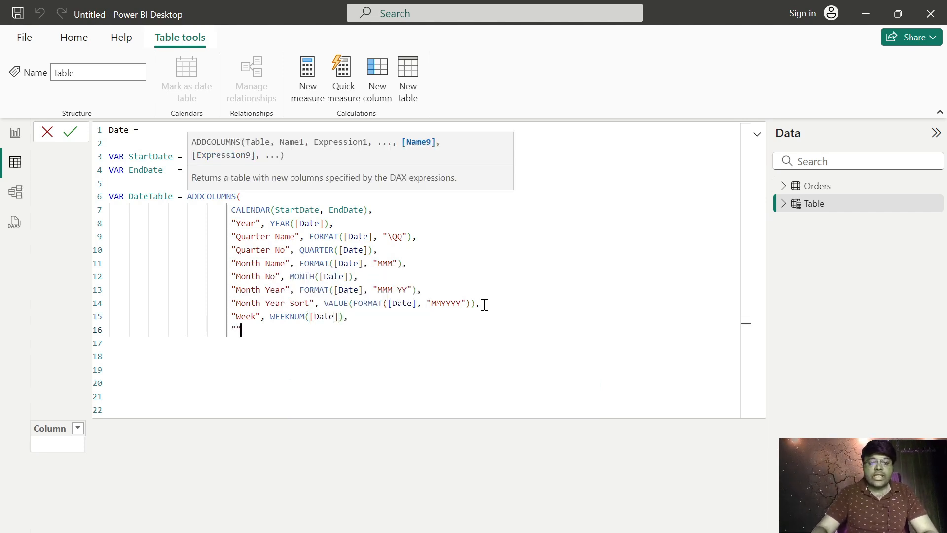
type("Day")
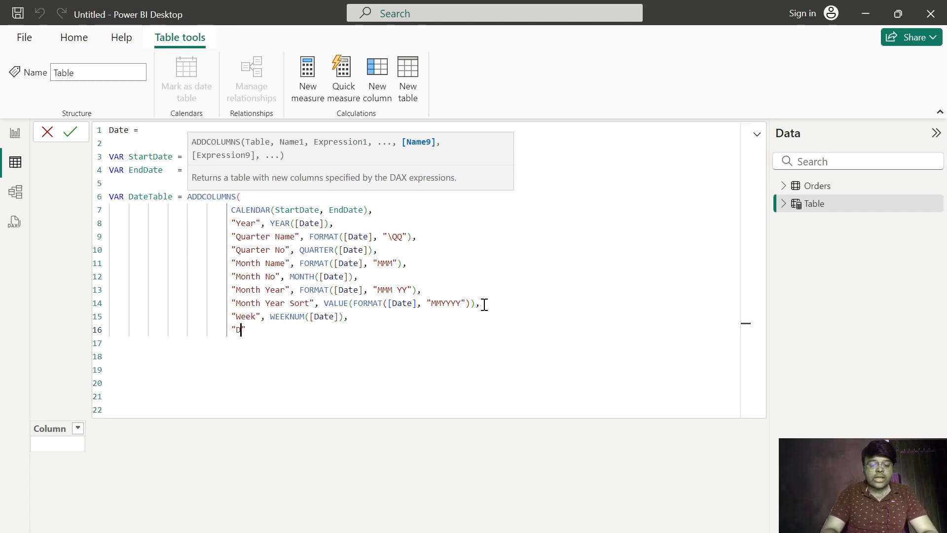
type(" Name,")
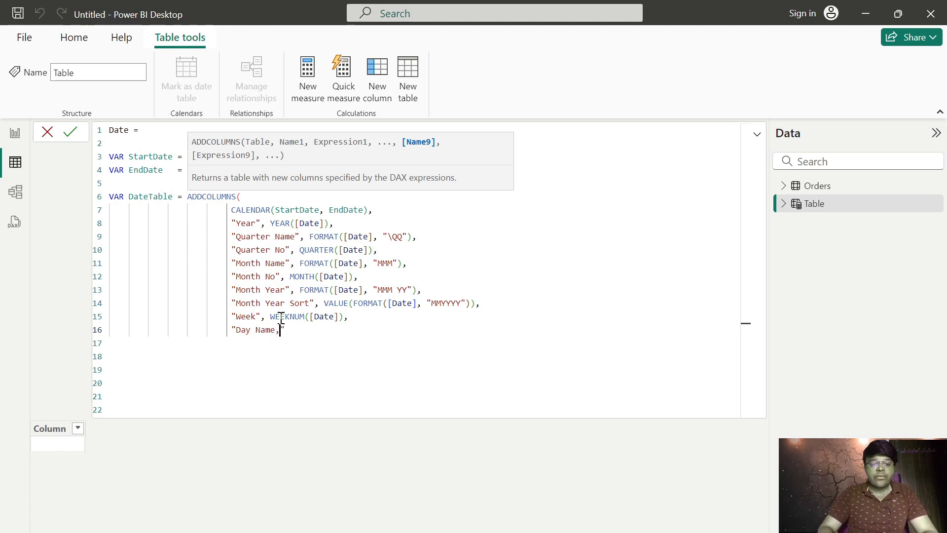
type("f0orm")
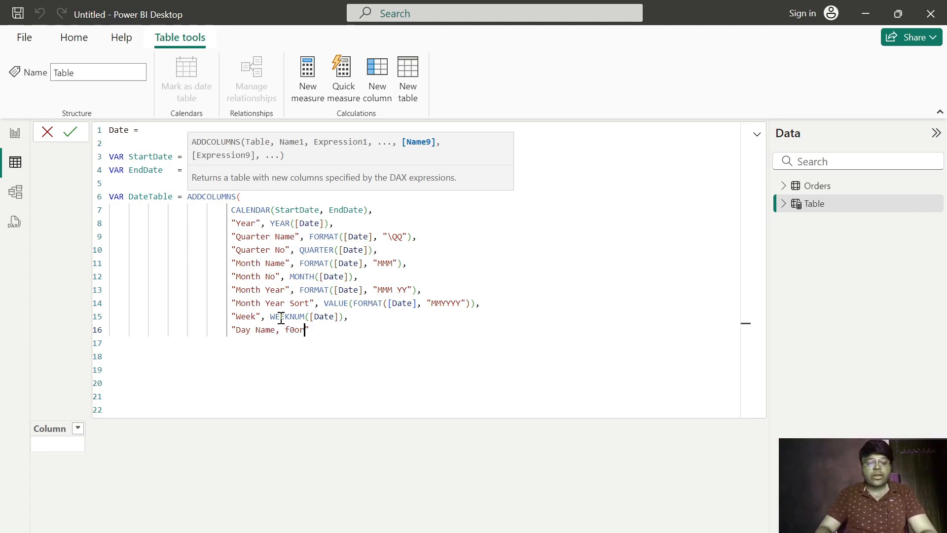
key("BackSpace")
key("BackSpace")
key("BackSpace")
key("BackSpace")
key("BackSpace")
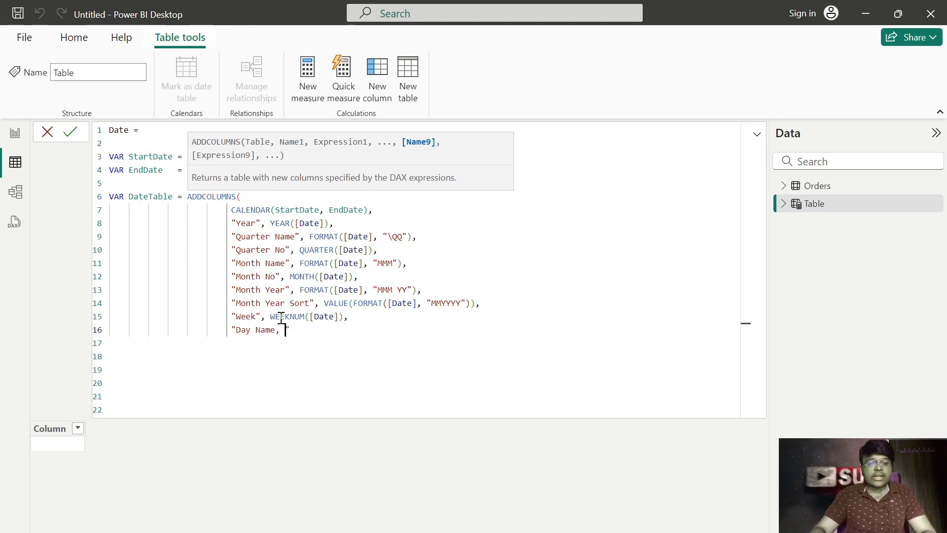
key("BackSpace")
key("BackSpace")
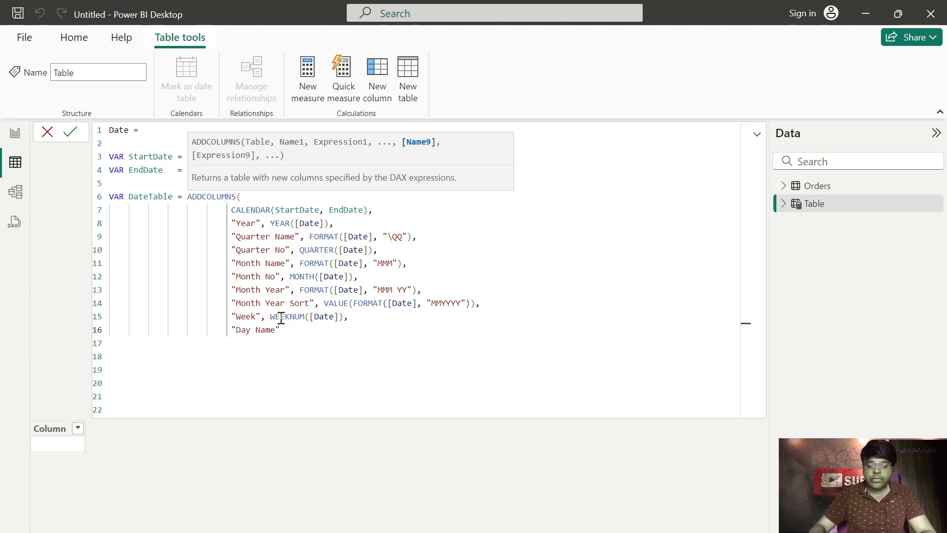
Step: Define the "Day Name" column with the expression FORMAT([Date], "ddd")
key("End")
type(", form")
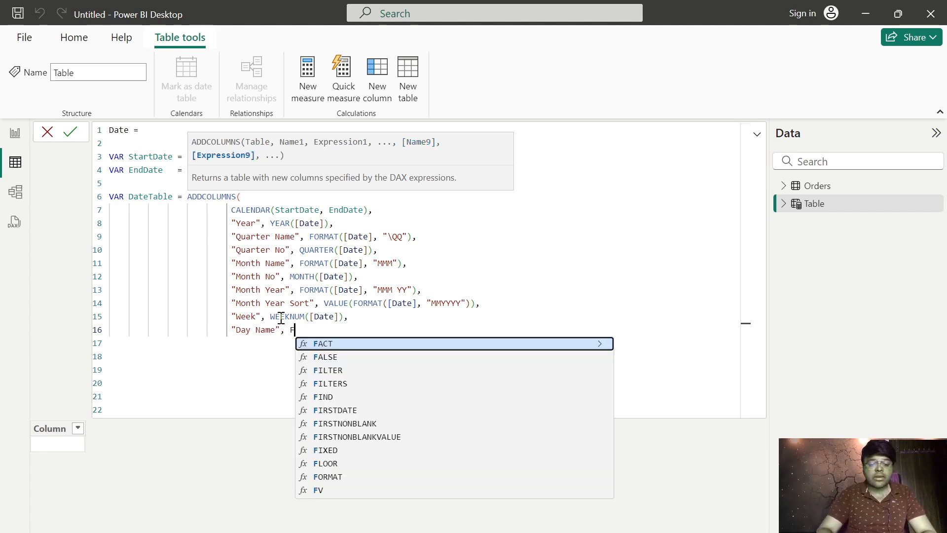
key("Tab")
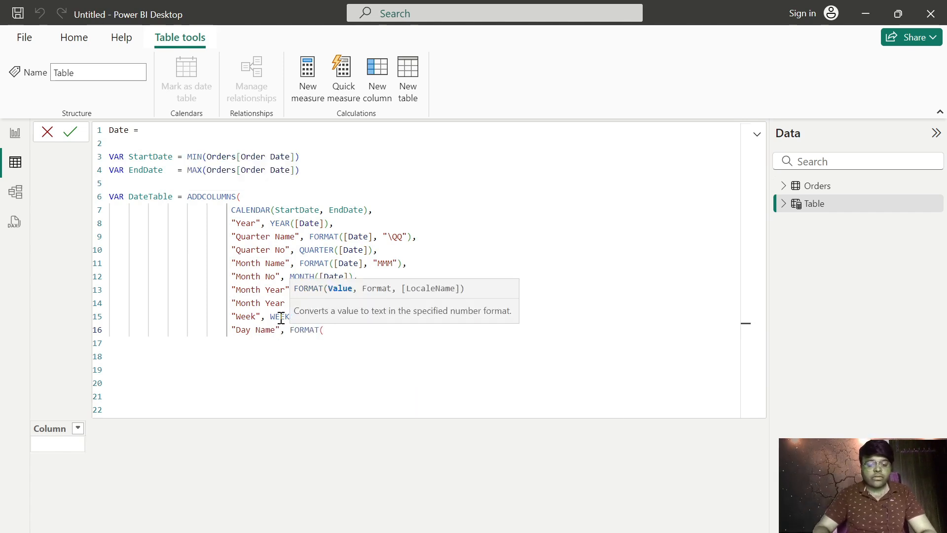
type("[da")
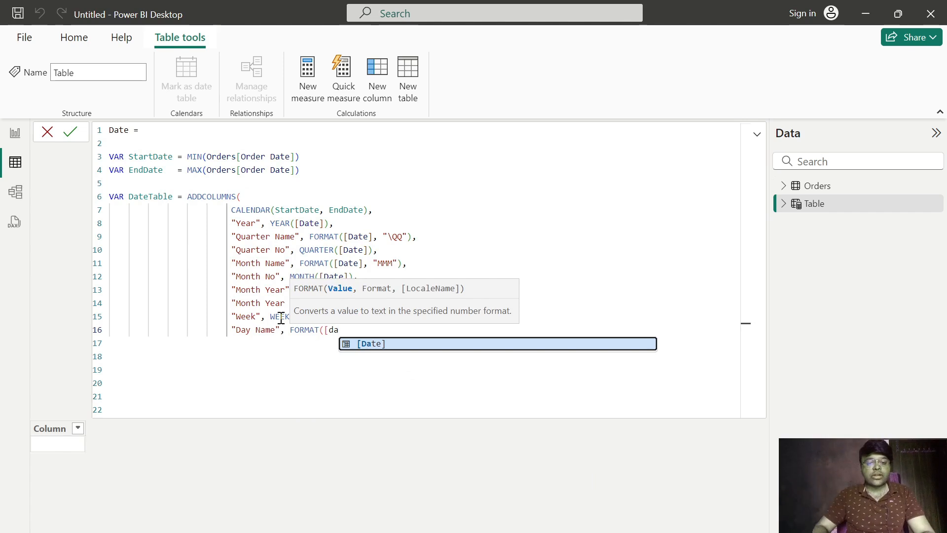
key("Tab")
type(", ")
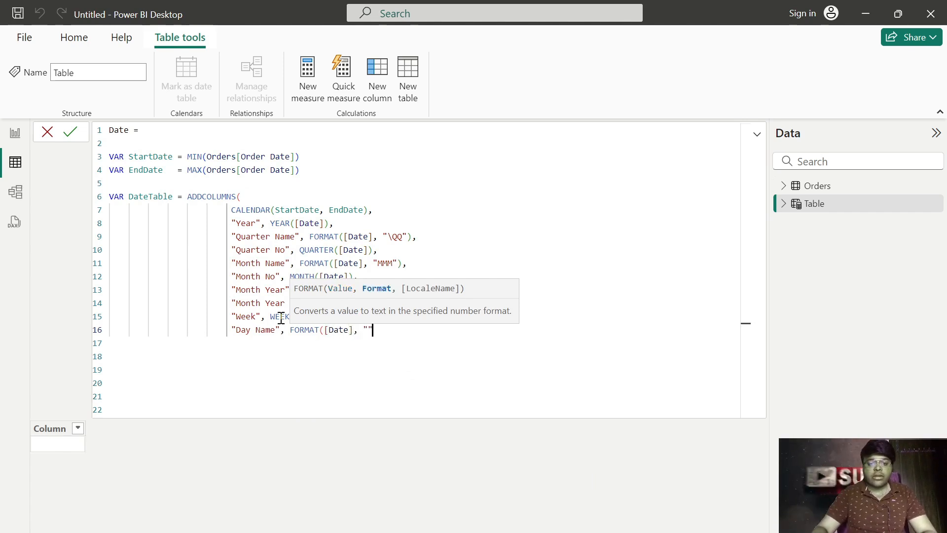
type("\"ddd\"")
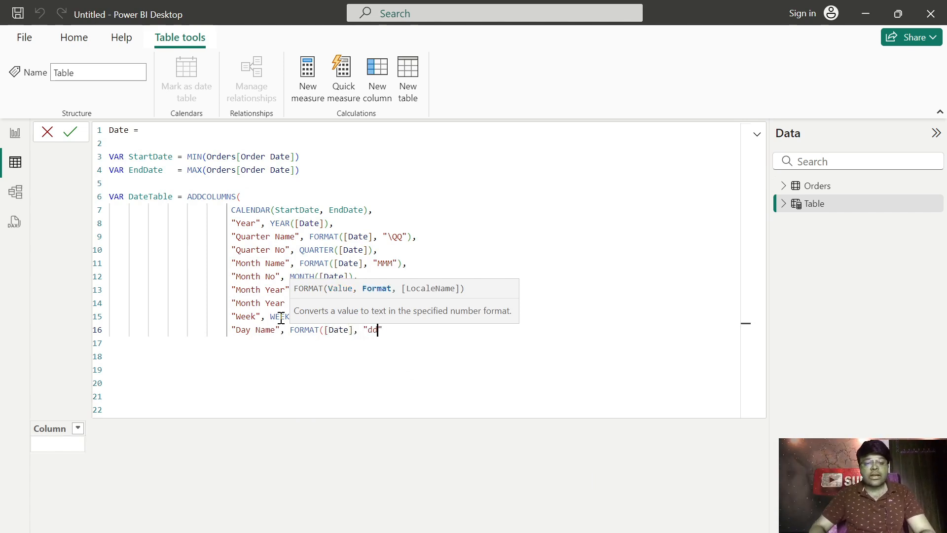
type(")")
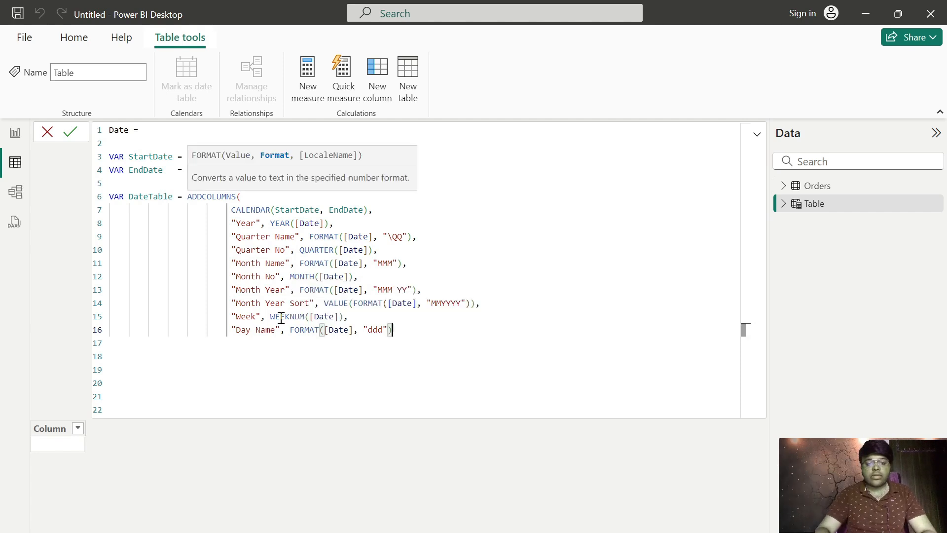
Step: Close the ADDCOLUMNS function with a parenthesis on its own line, followed by a blank line
key("Return")
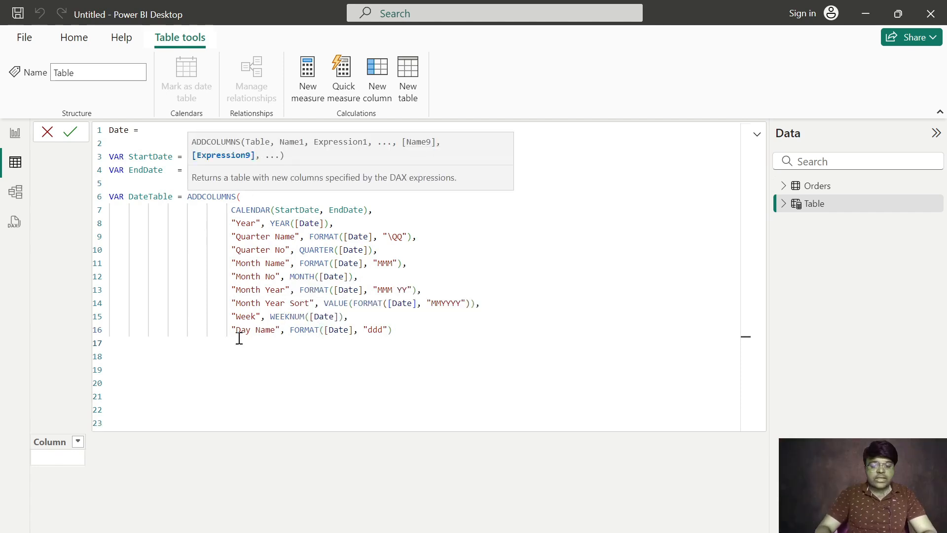
type(")")
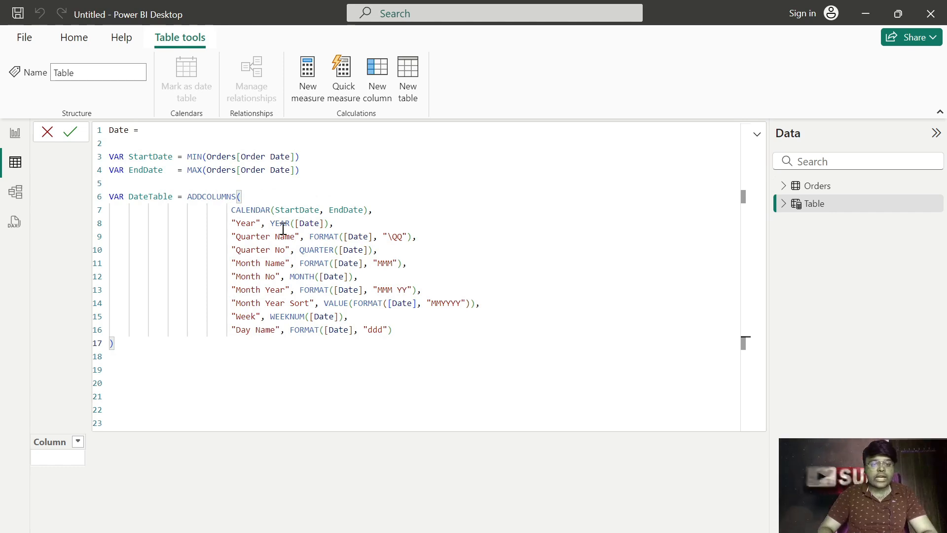
key("Return")
key("Return")
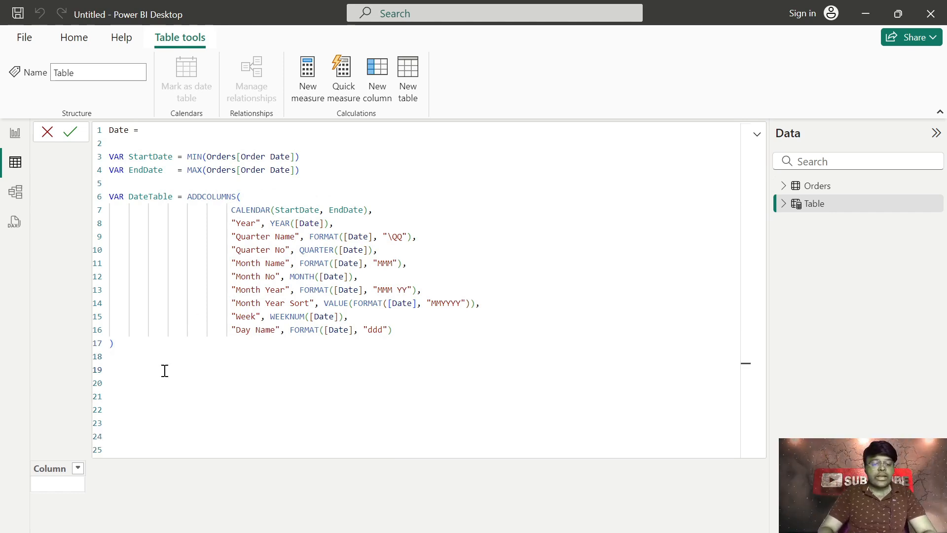
Step: Add a RETURN statement with DateTable on the line below it, and commit the formula to create the Date table
type("RETUR")
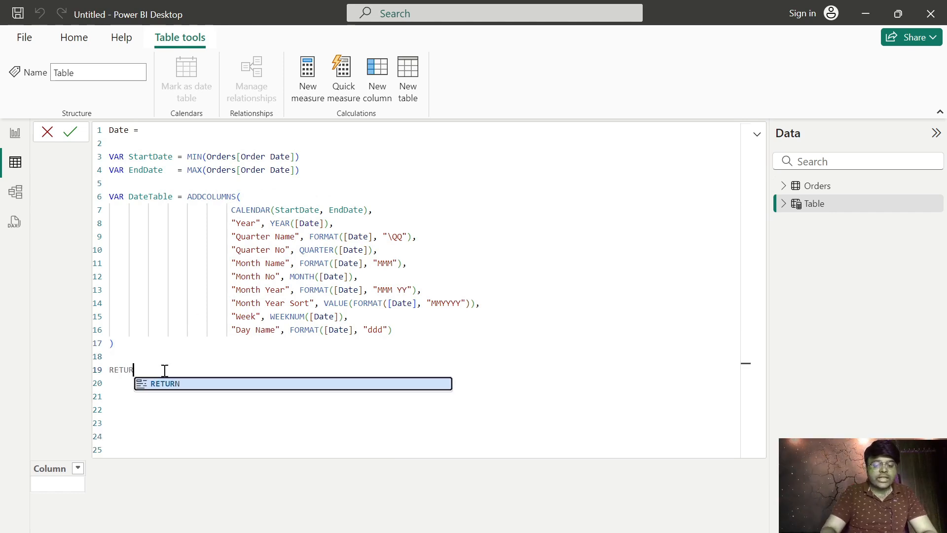
type("n")
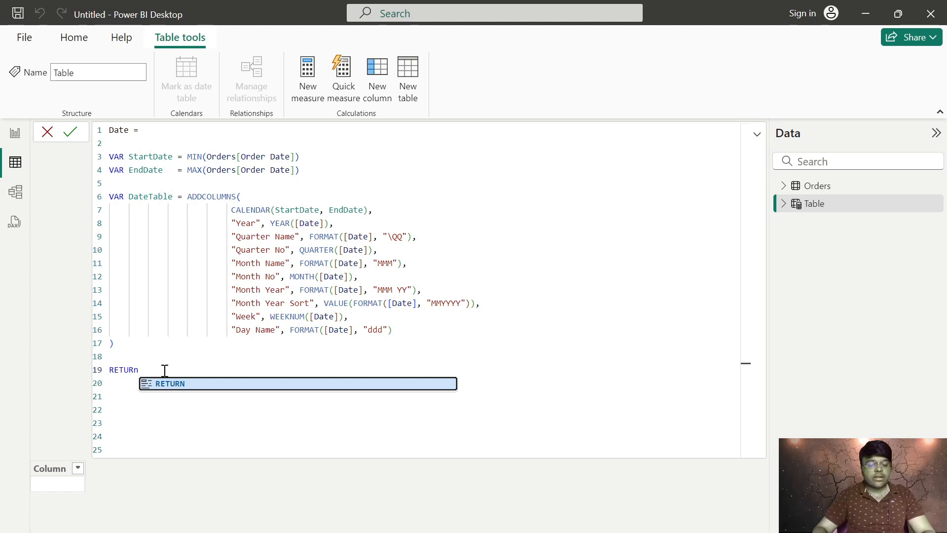
key("Tab")
key("Return")
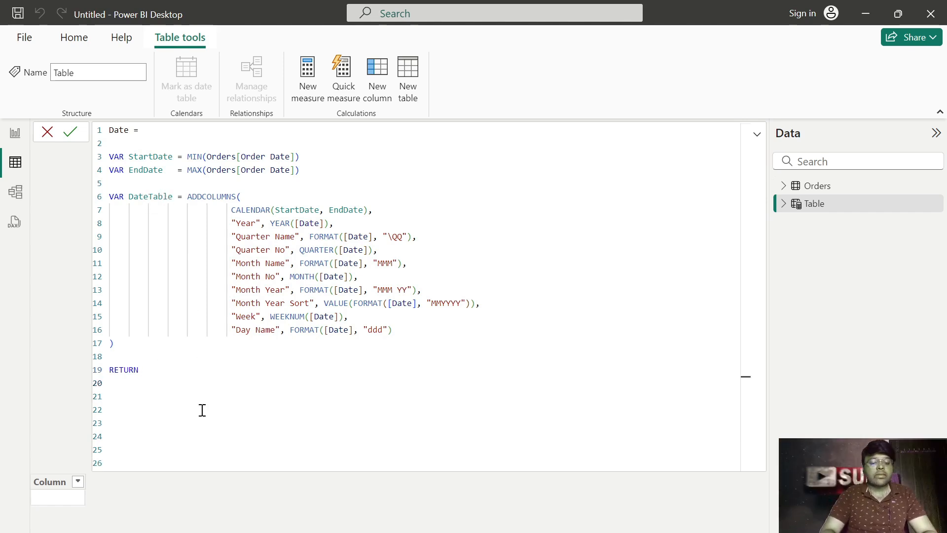
type("Date")
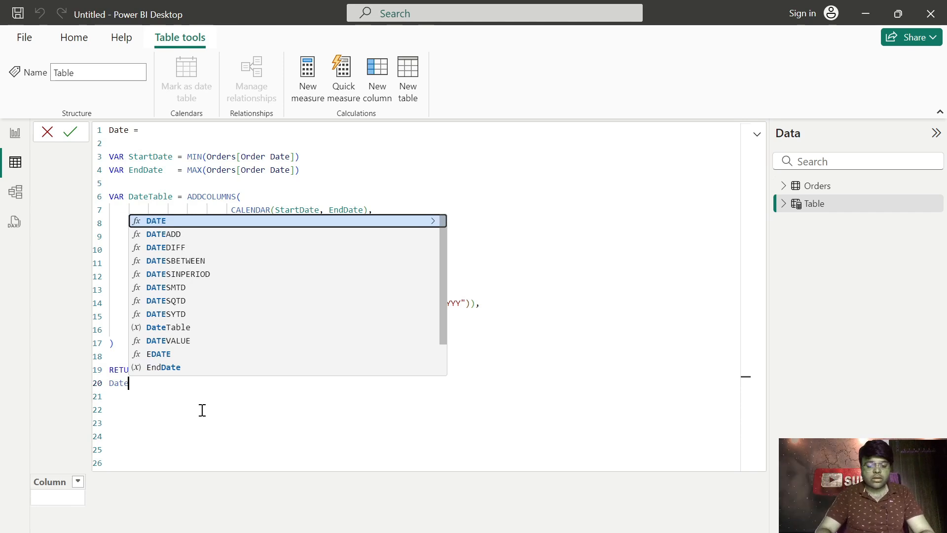
type("tab")
key("Tab")
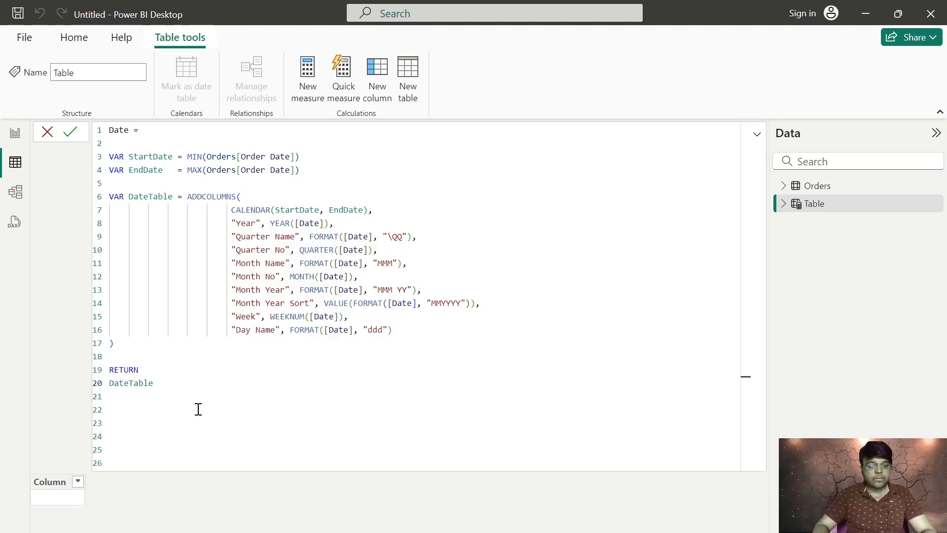
left_click(72, 131)
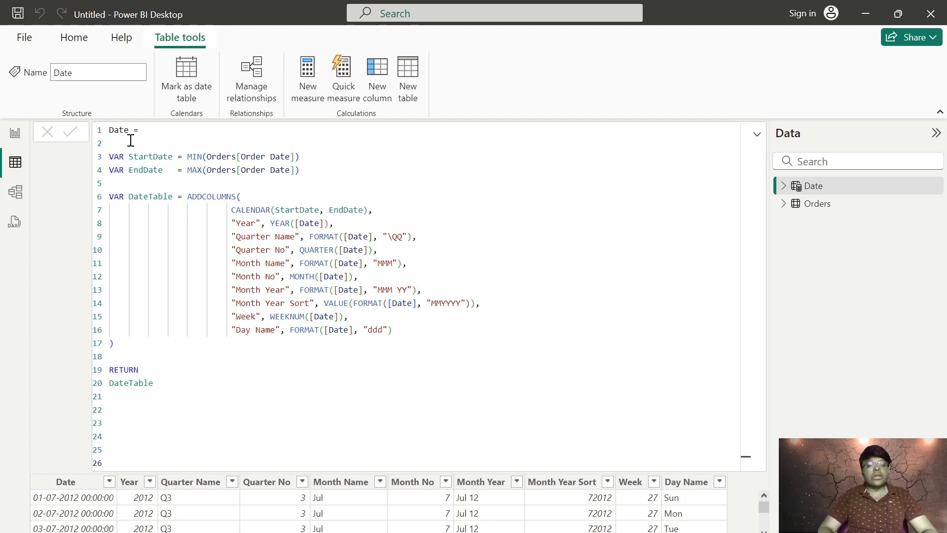
Step: Mark the Date table as a date table using Date as the date column, and save the setting
left_click(186, 73)
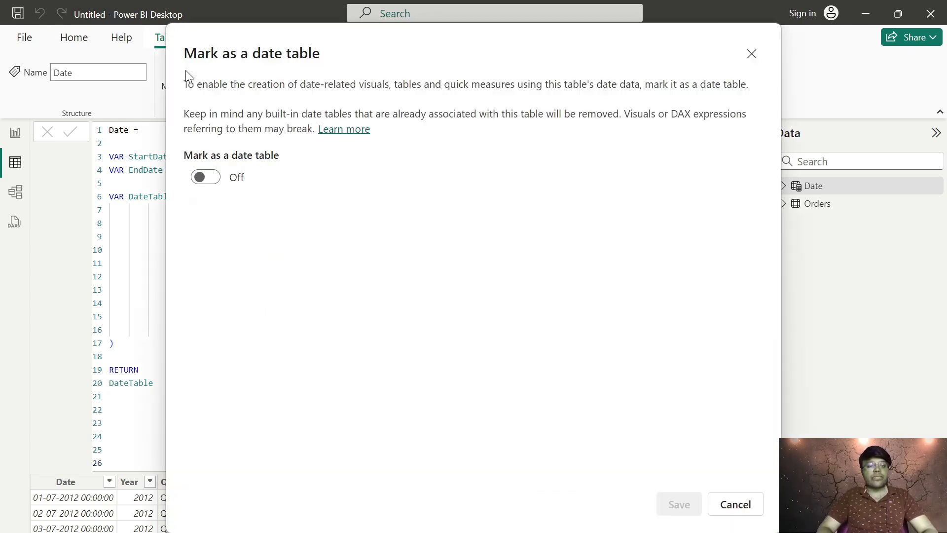
left_click(214, 183)
left_click(355, 236)
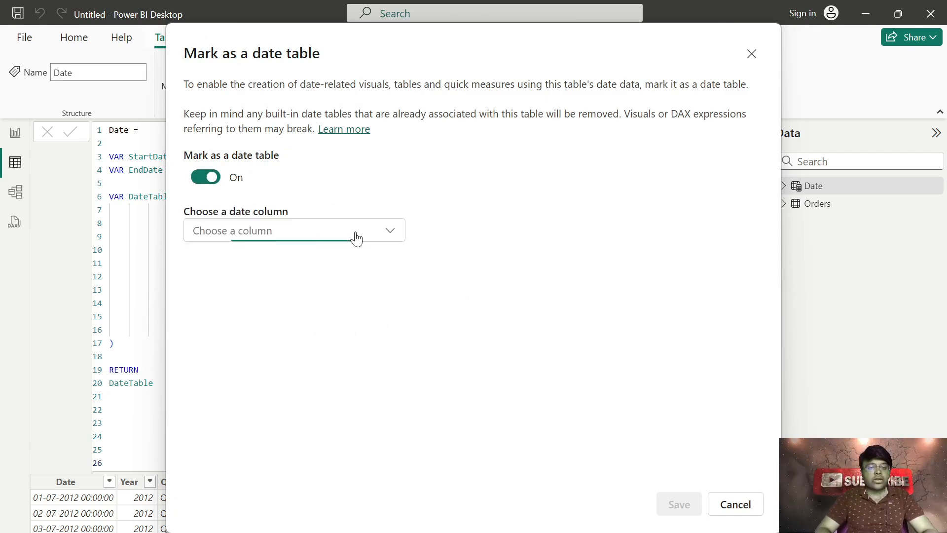
left_click(237, 263)
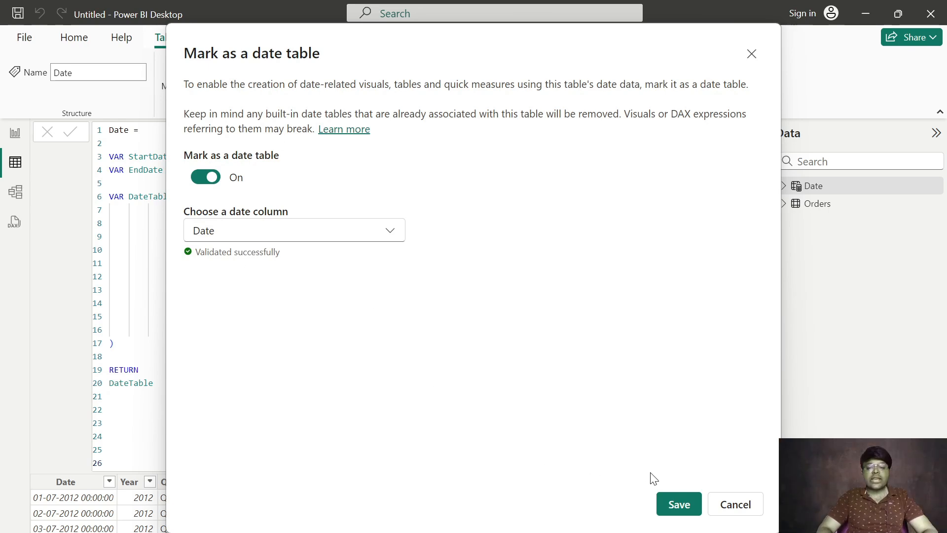
left_click(680, 504)
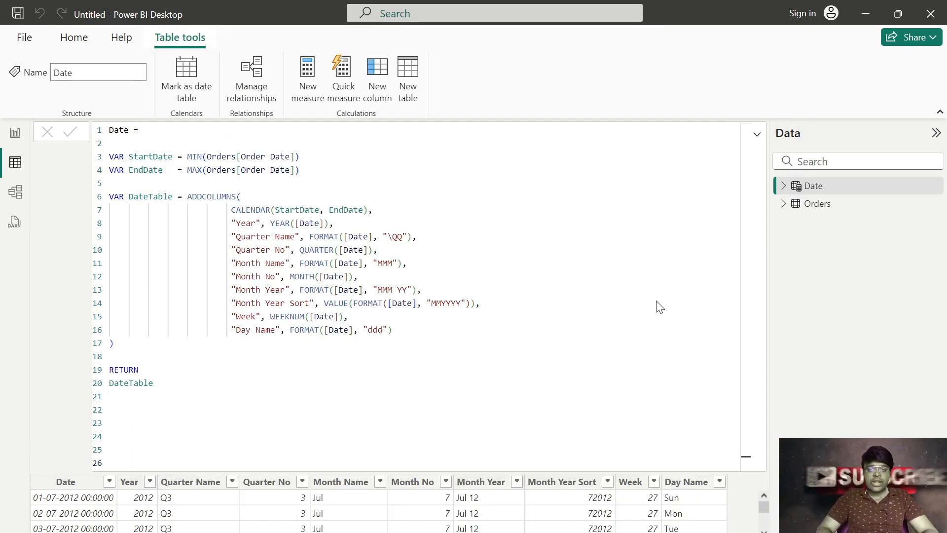
Step: Expand the Date table's field list and collapse the formula editor to show the table rows
left_click(784, 186)
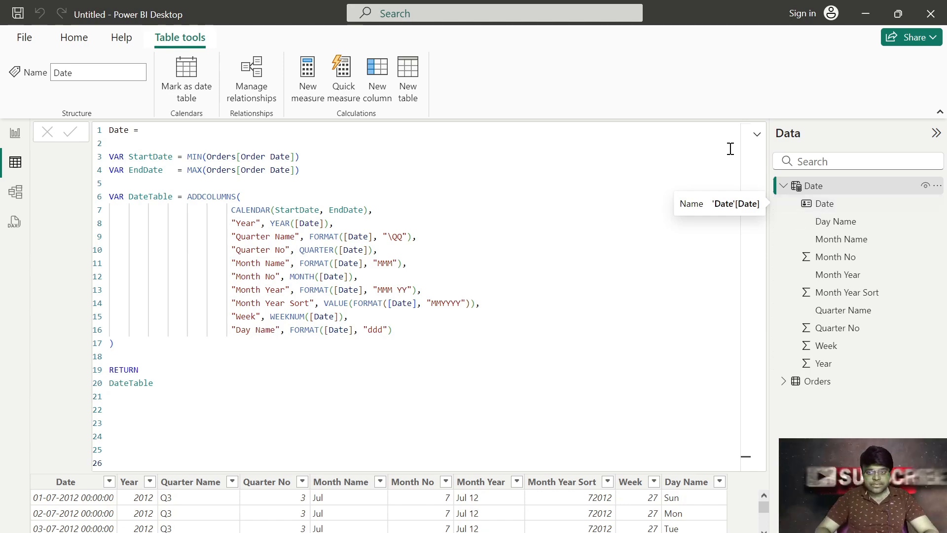
left_click(757, 137)
left_click(757, 137)
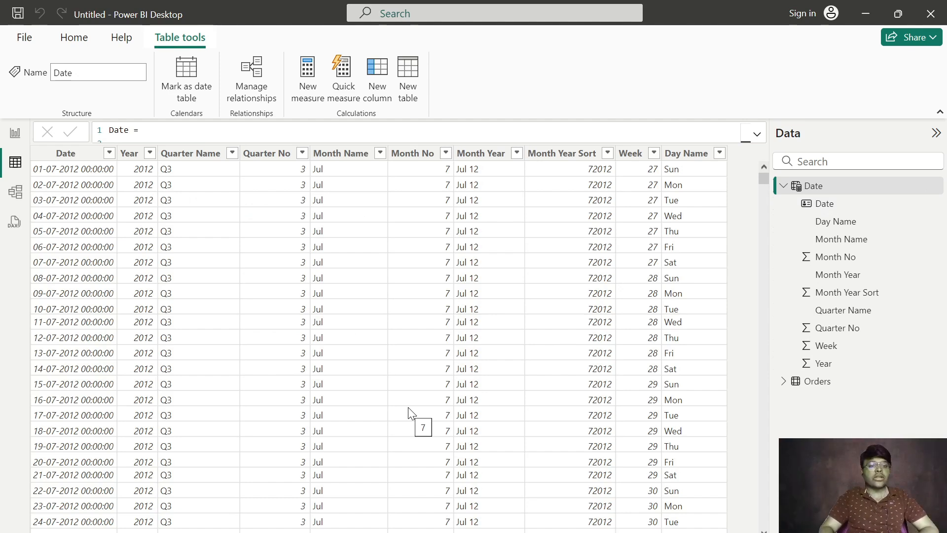
Step: Sort the Quarter Name column by Quarter No
left_click(203, 154)
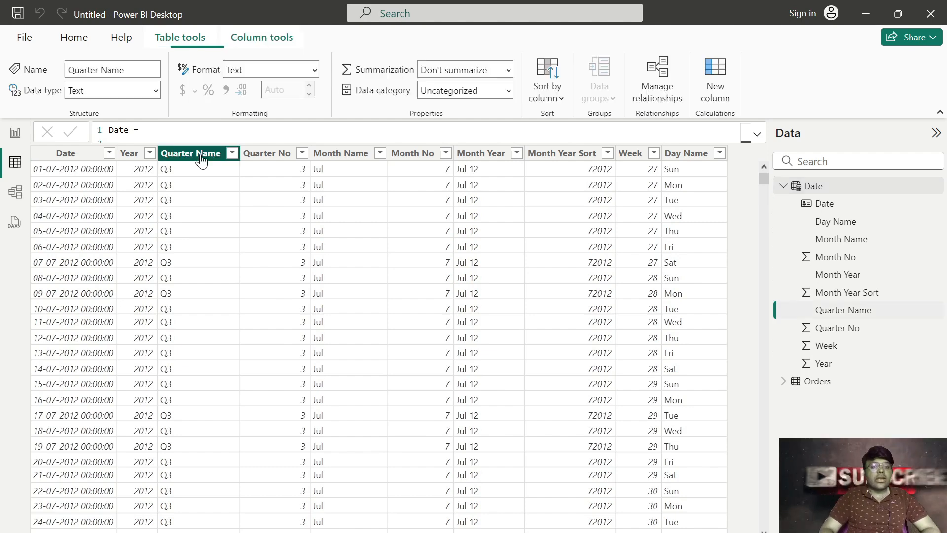
left_click(555, 99)
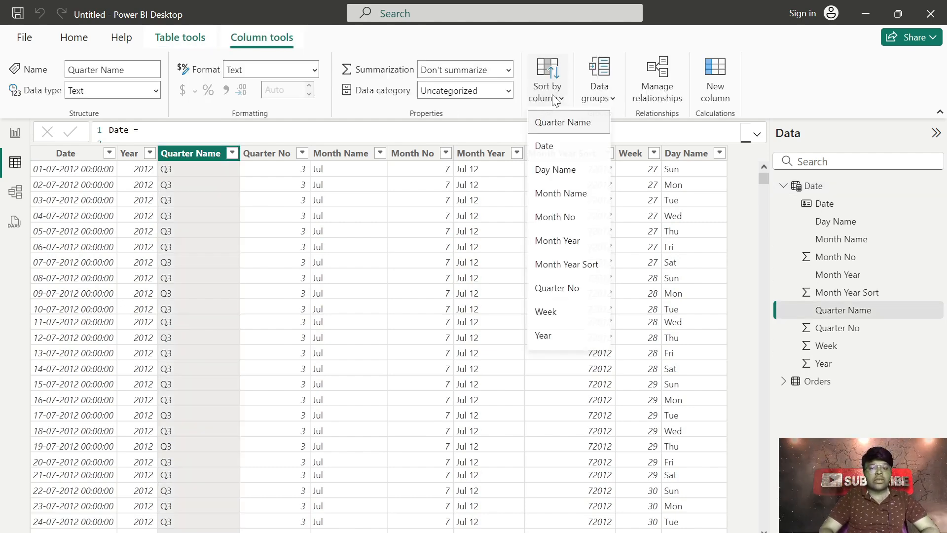
left_click(567, 288)
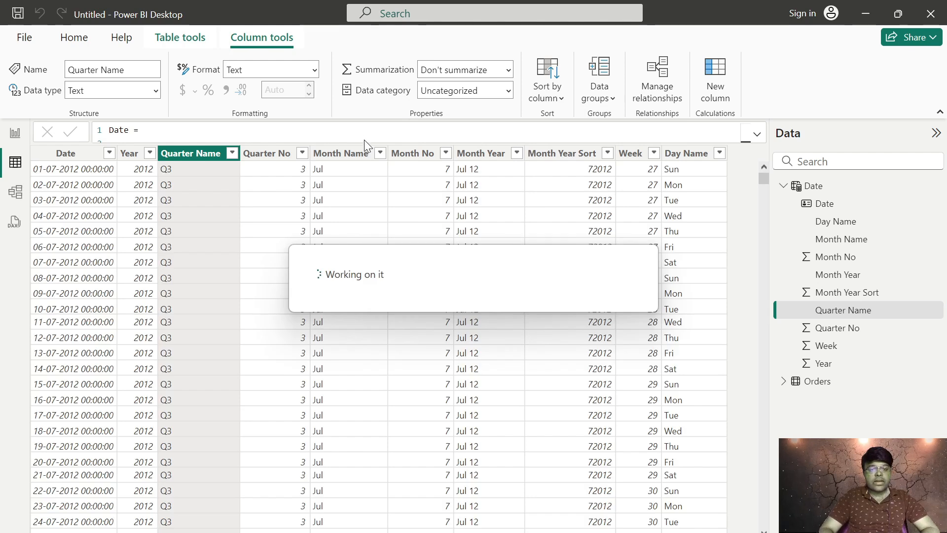
Step: Sort the Month Name column by Month No
left_click(357, 157)
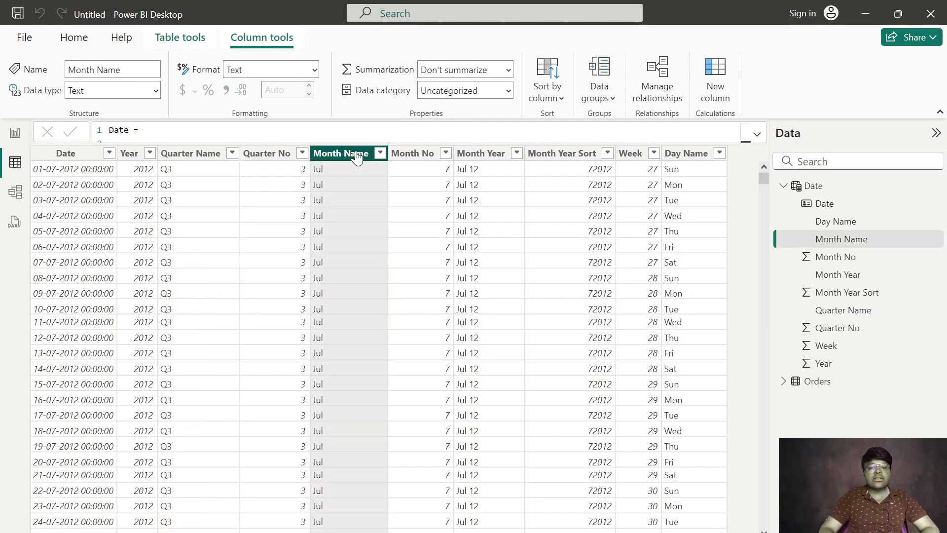
left_click(546, 99)
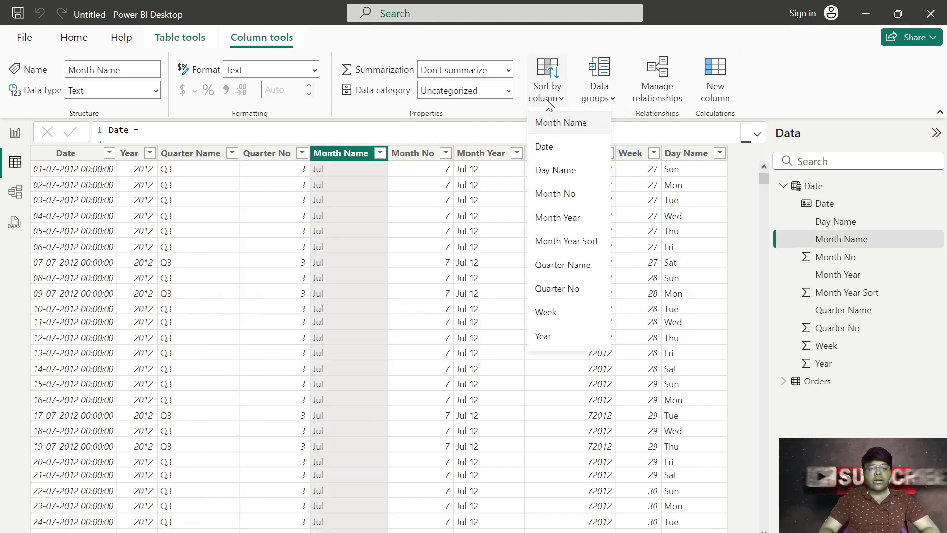
left_click(560, 197)
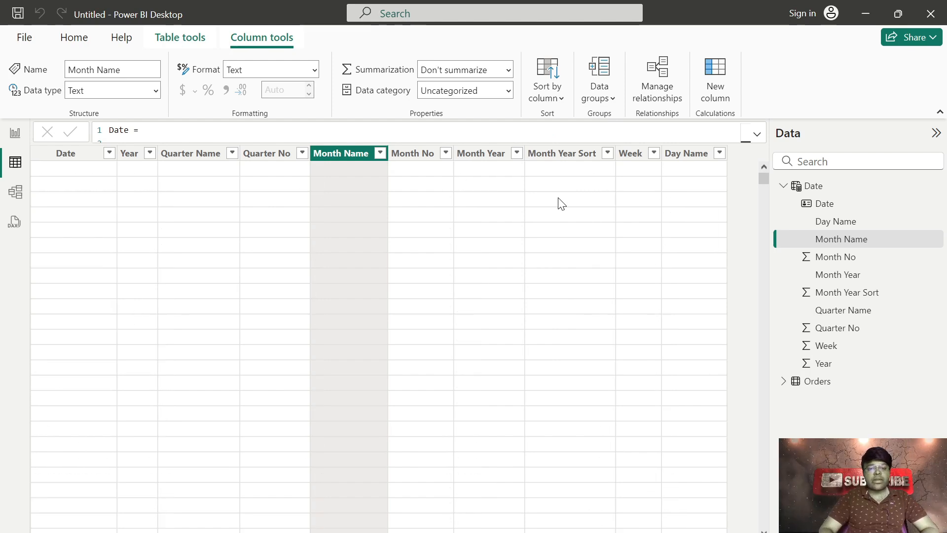